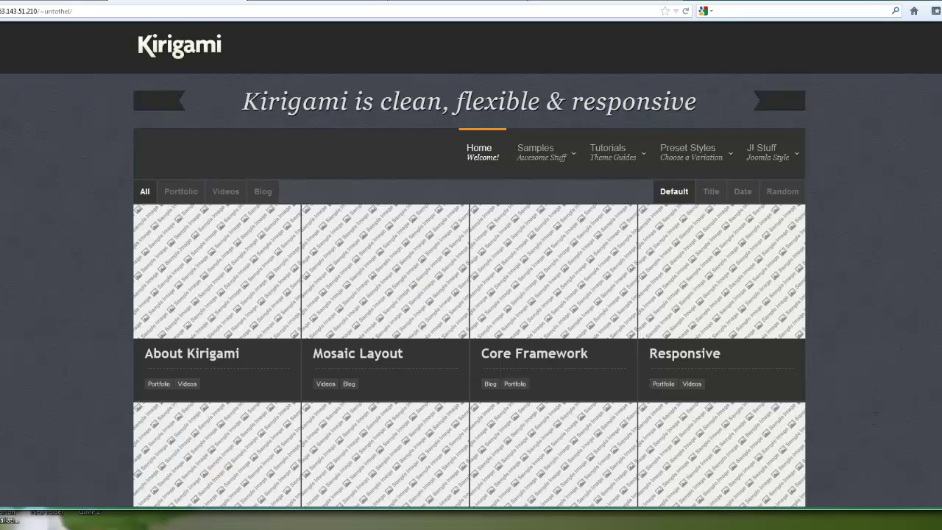
Resize and move the browser window to examine how the Kirigami homepage layout adapts to different widths
mouse_move(1, 287)
left_mouse_down()
mouse_move(220, 280)
mouse_move(2, 283)
left_mouse_up()
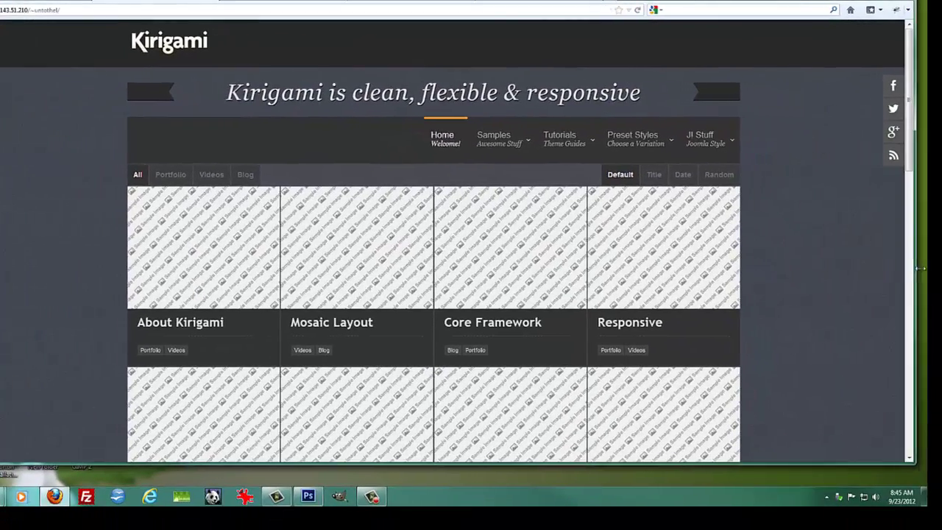
mouse_move(926, 272)
left_mouse_down()
mouse_move(777, 275)
mouse_move(926, 272)
left_mouse_up()
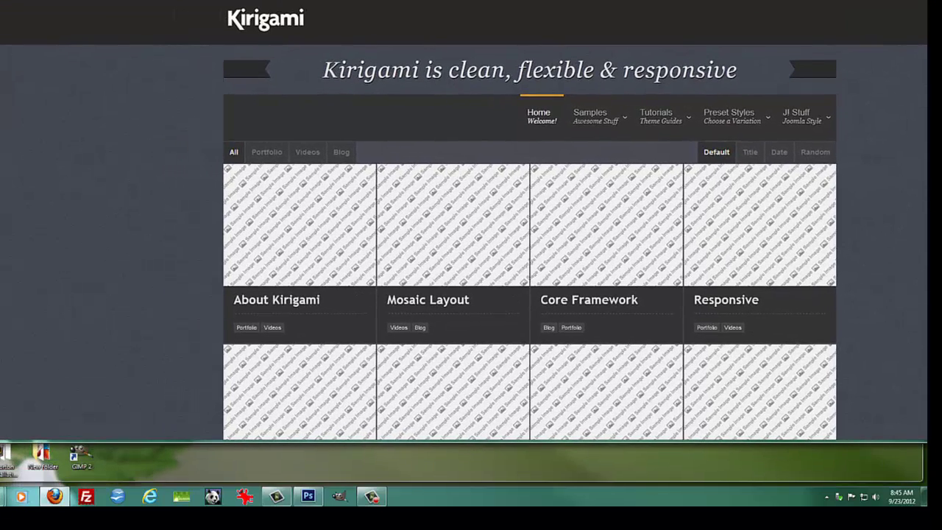
left_click_drag(618, 0, 618, 0)
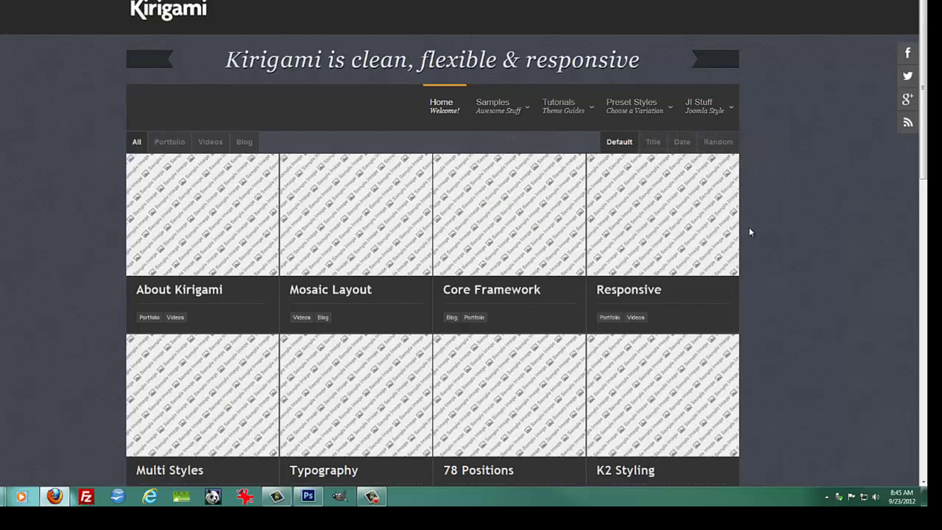
Choose Responsive as the layout mode in the advanced settings of the rt_kirigami - Default template style
mouse_move(145, 199)
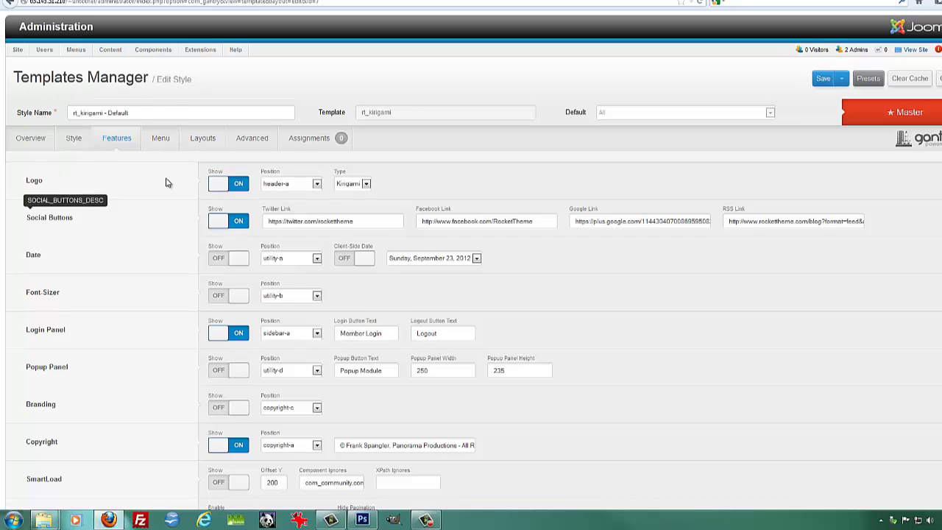
left_click(253, 141)
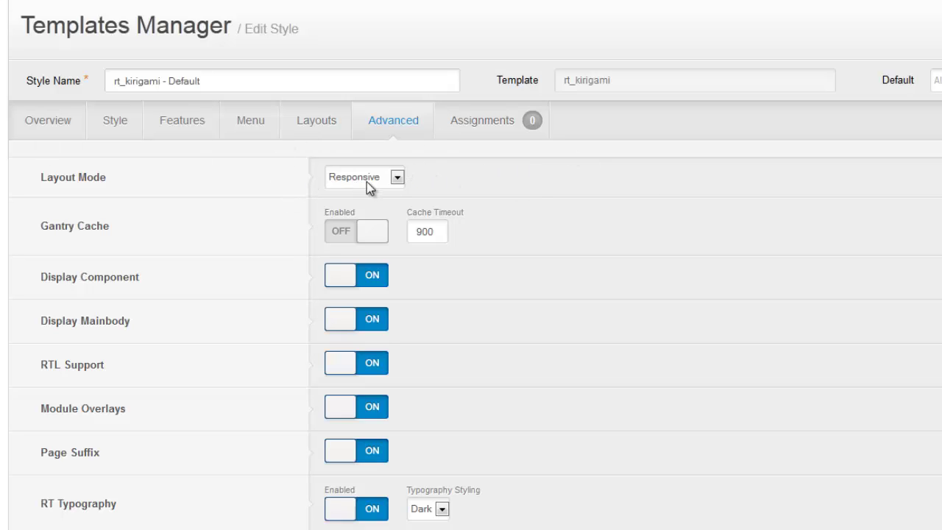
left_click(397, 179)
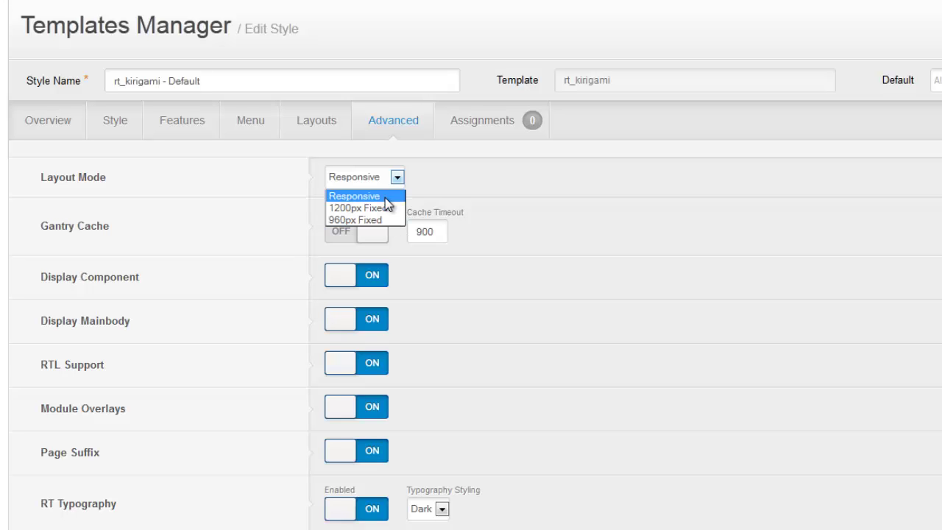
left_click(385, 197)
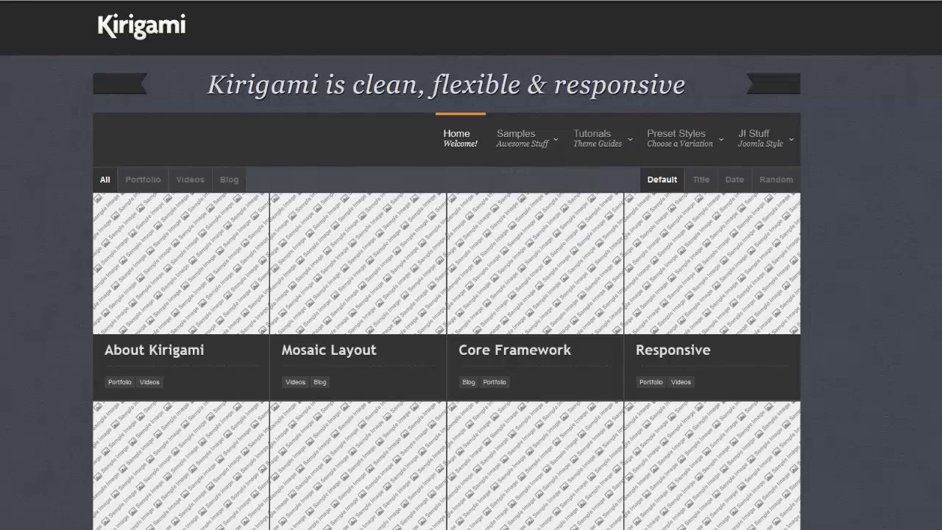
Measure the width of the Kirigami homepage's content area with the on-screen pixel ruler
left_click_drag(465, 271, 337, 272)
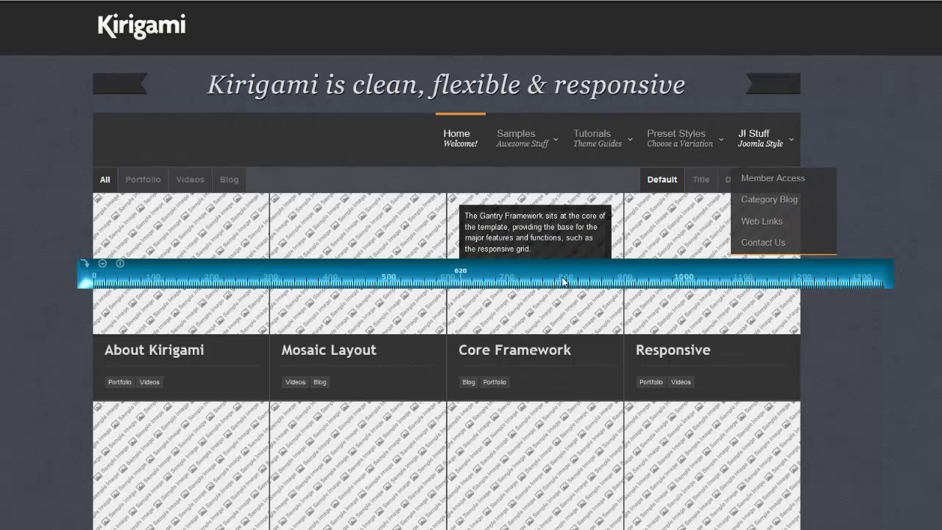
key("Escape")
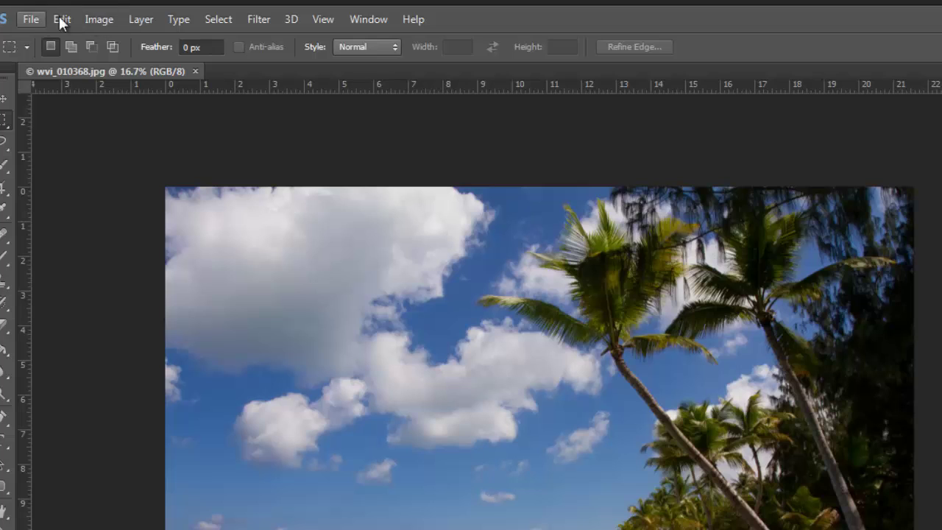
left_click(100, 22)
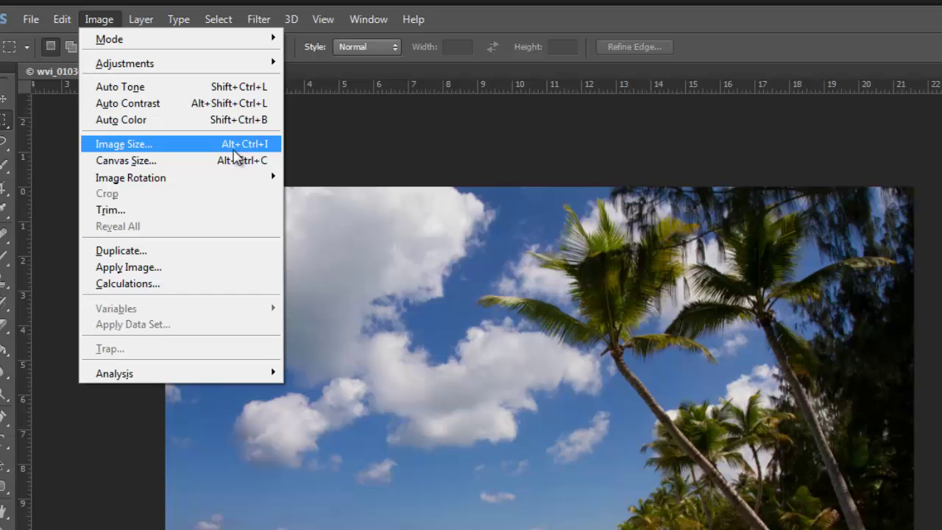
left_click(341, 135)
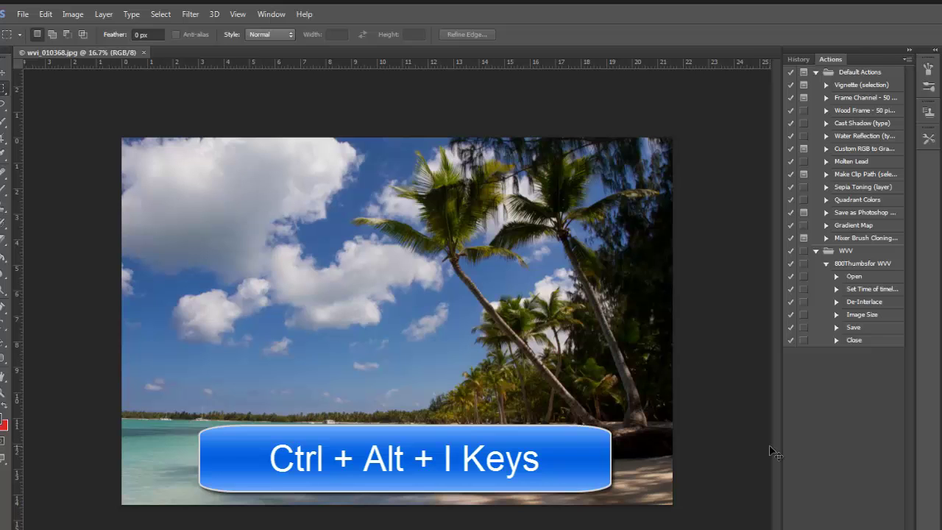
key("ctrl+alt+i")
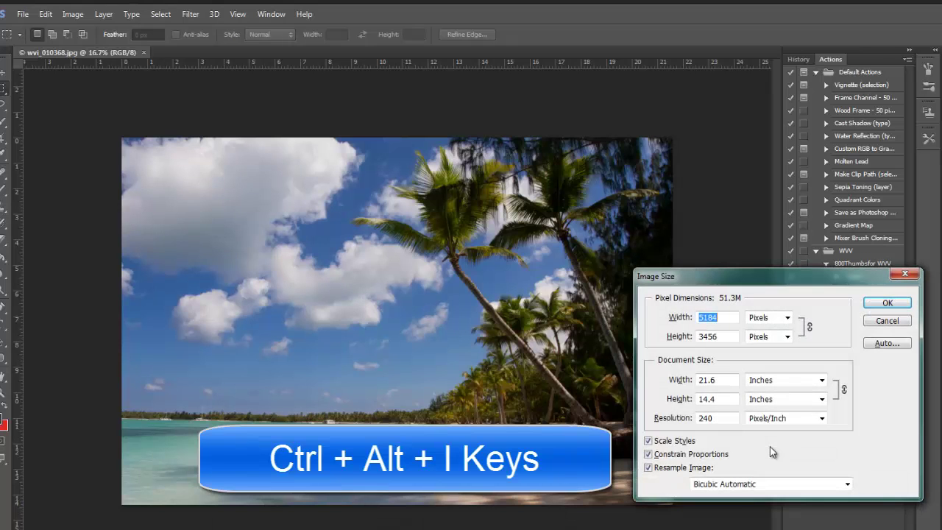
left_click_drag(594, 281, 285, 272)
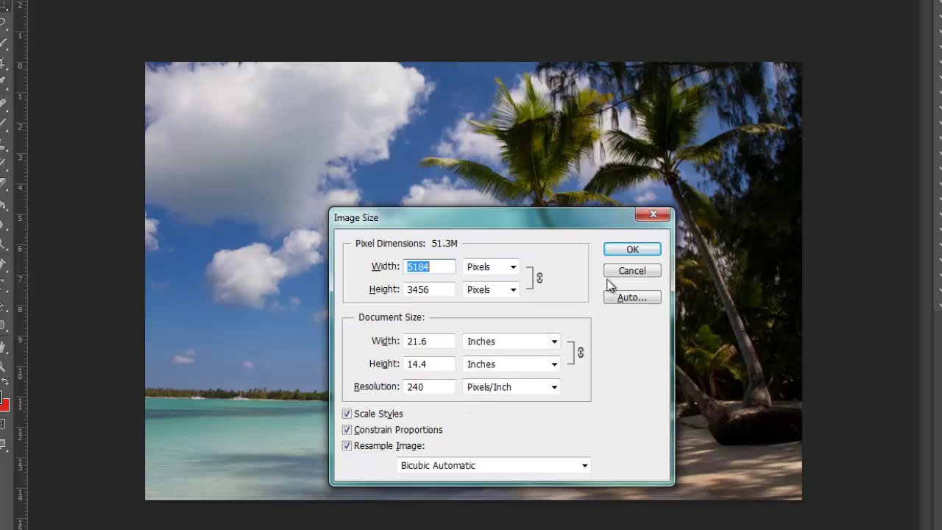
left_click(628, 272)
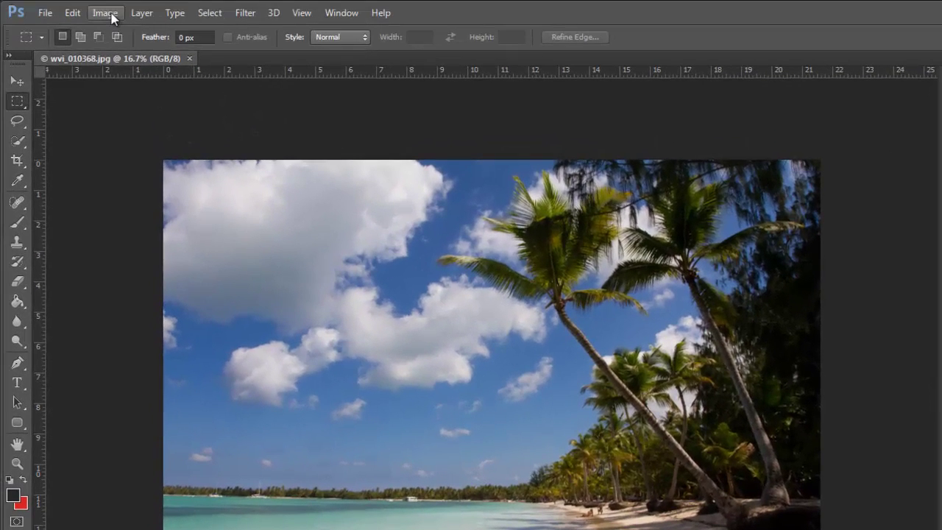
Resize the beach image to a resolution of 72 pixels/inch and a width of 1200 pixels with proportions constrained
left_click(110, 14)
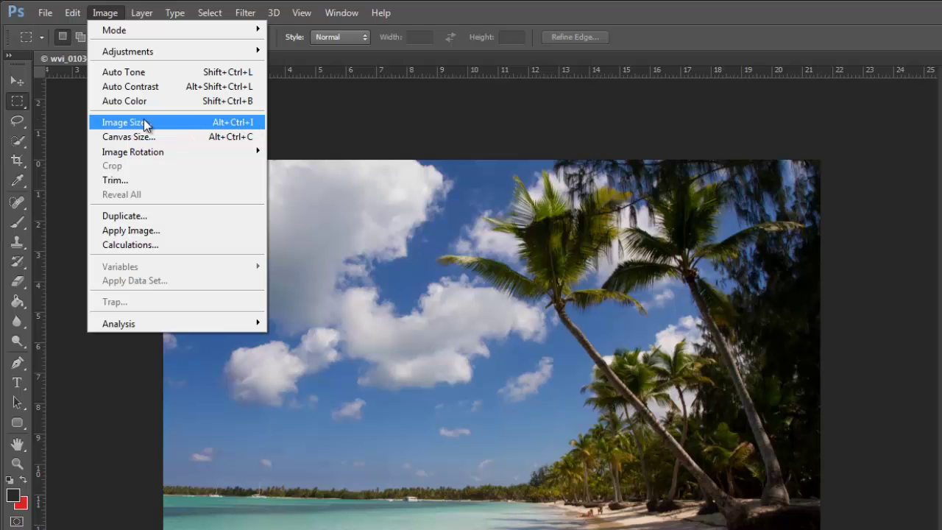
left_click(514, 118)
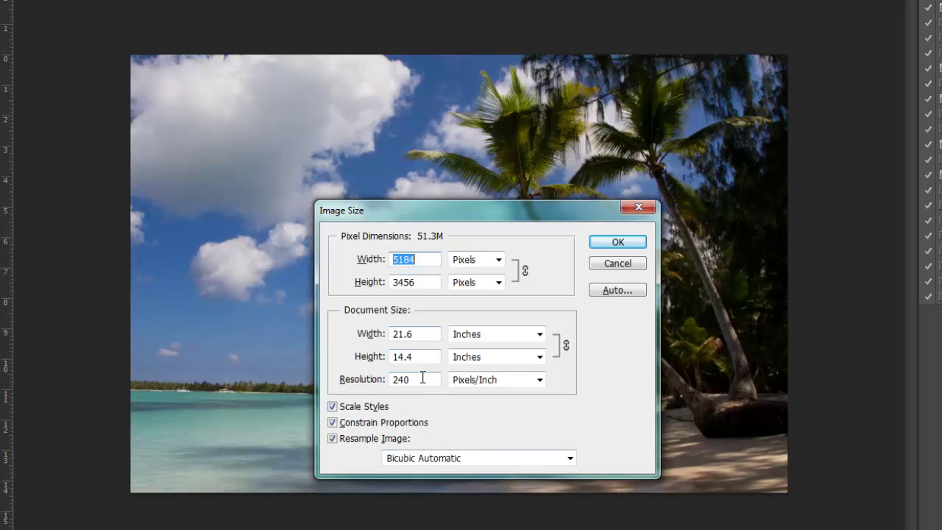
left_click_drag(422, 380, 348, 385)
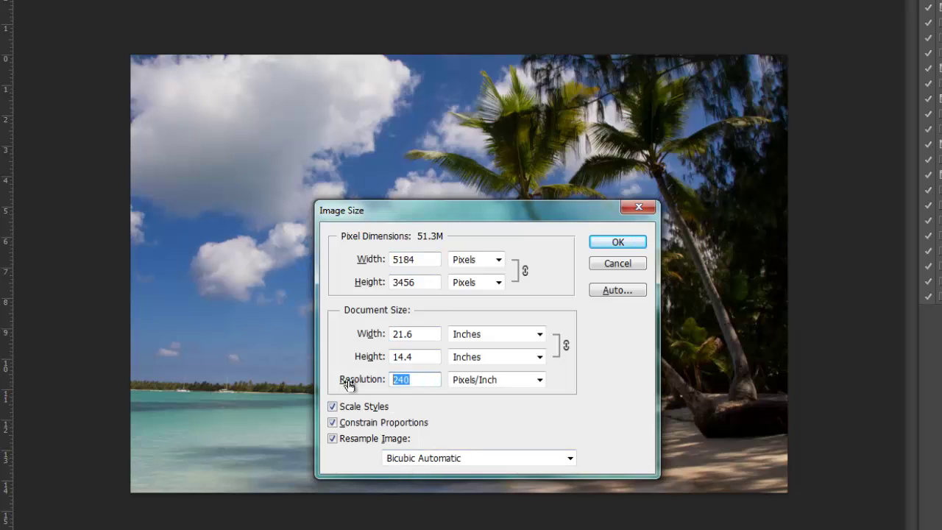
type("72")
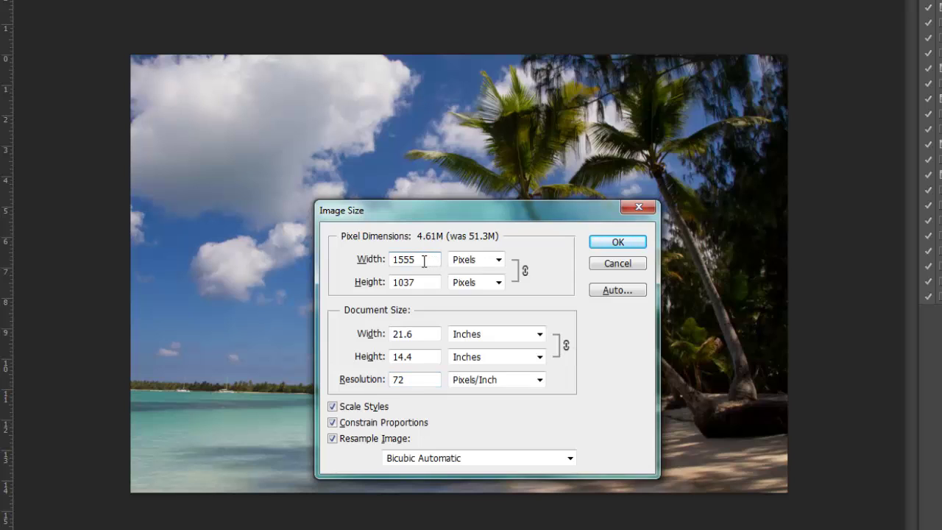
left_click_drag(427, 261, 383, 261)
type("12")
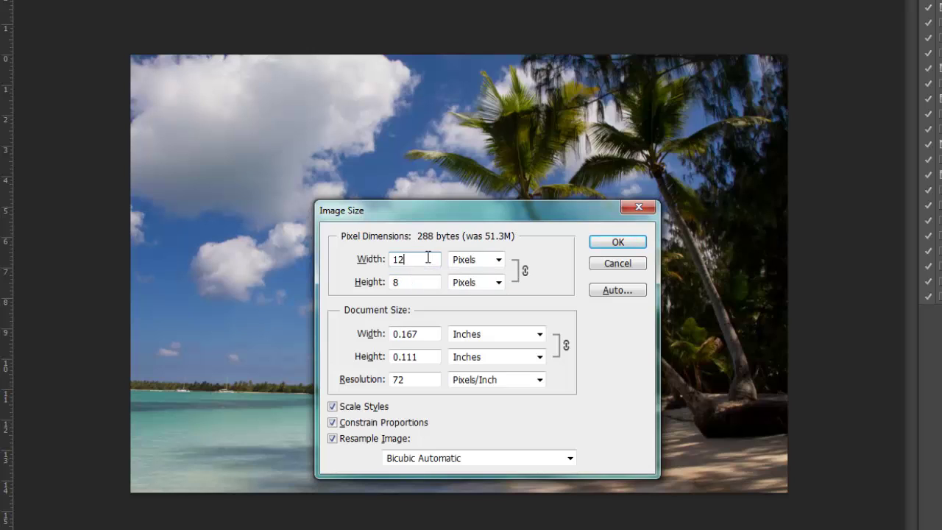
type("00")
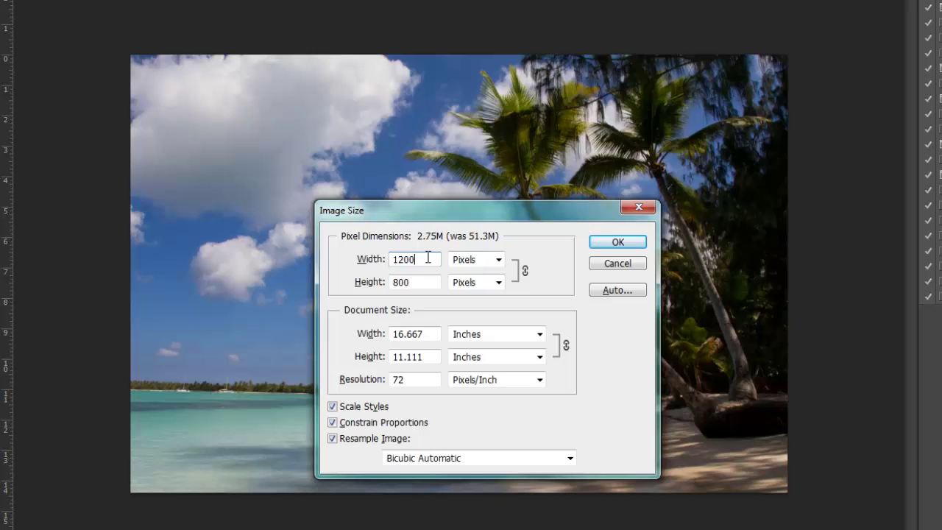
left_click(614, 242)
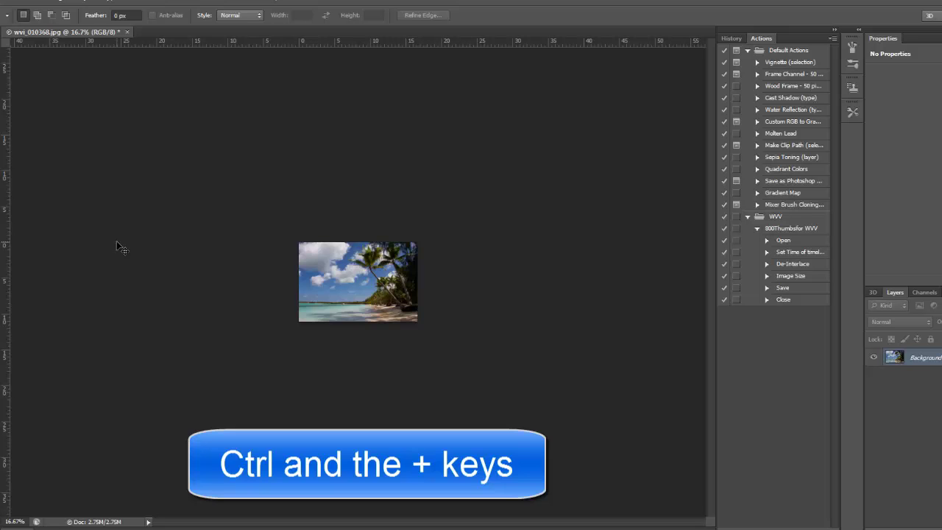
Examine the resized beach image at magnifications up to 300%, ending at 66.7%
key("ctrl+plus")
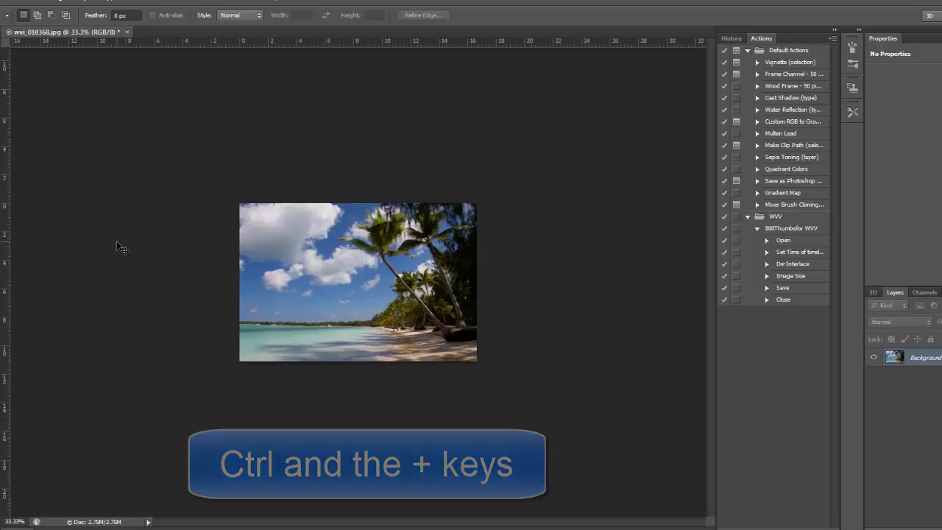
key("ctrl+plus")
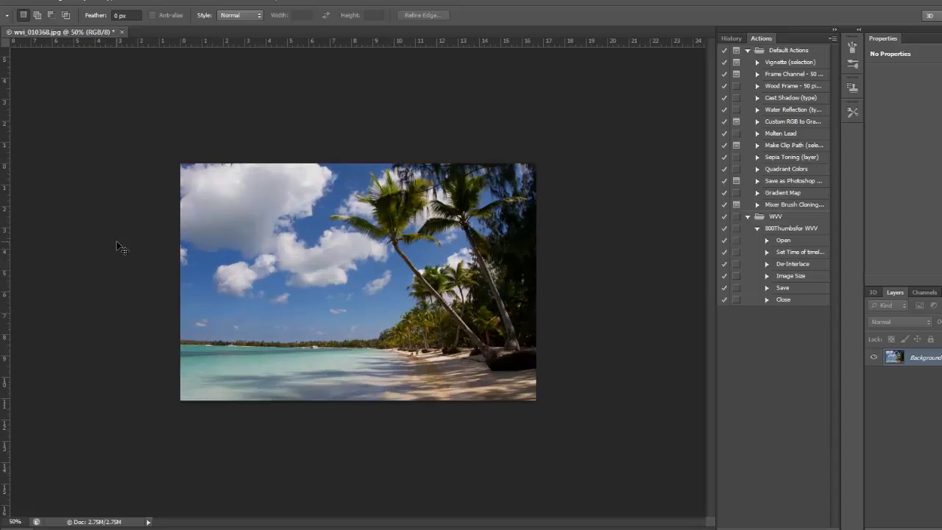
key("ctrl+plus")
key("ctrl+plus")
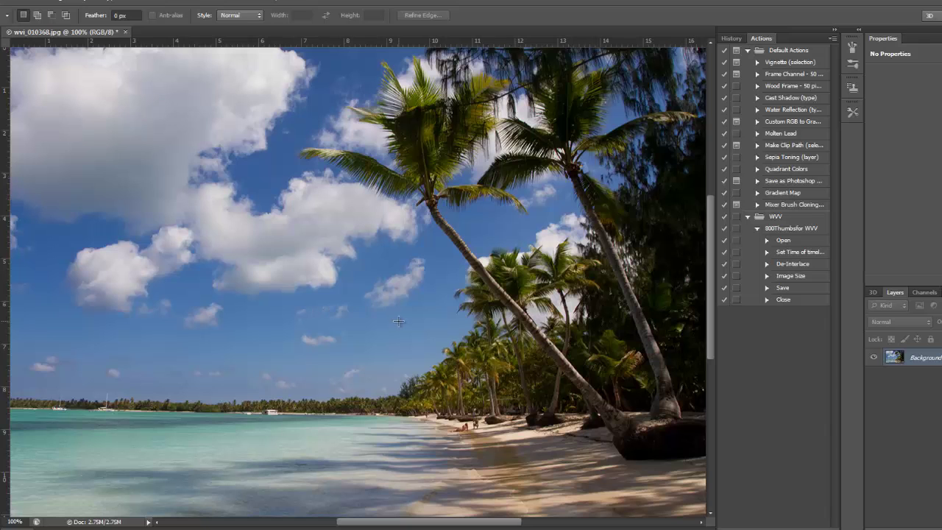
key("ctrl+plus")
key("ctrl+plus")
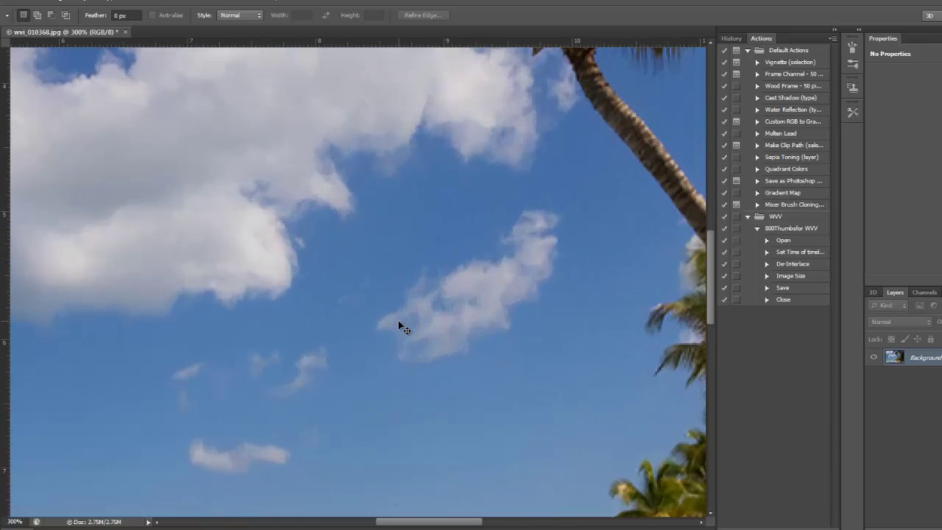
key("ctrl+minus")
key("ctrl+minus")
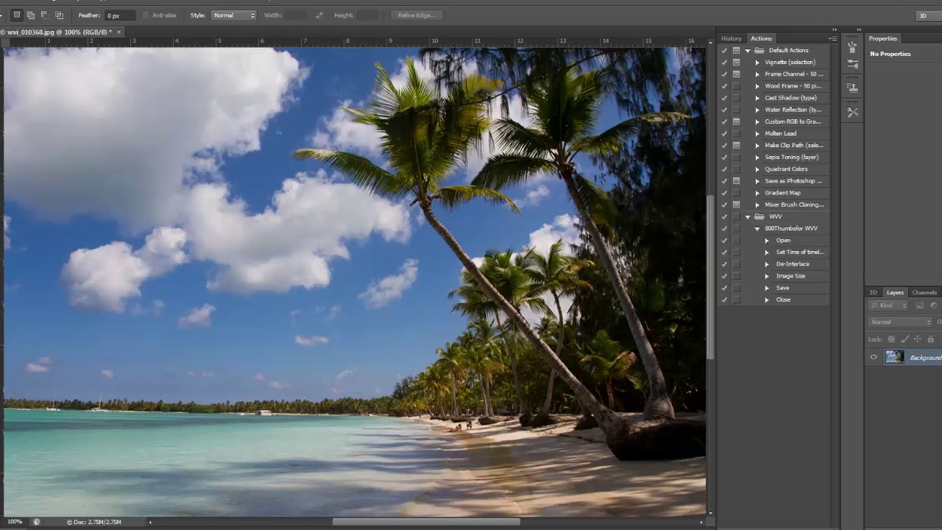
key("ctrl+minus")
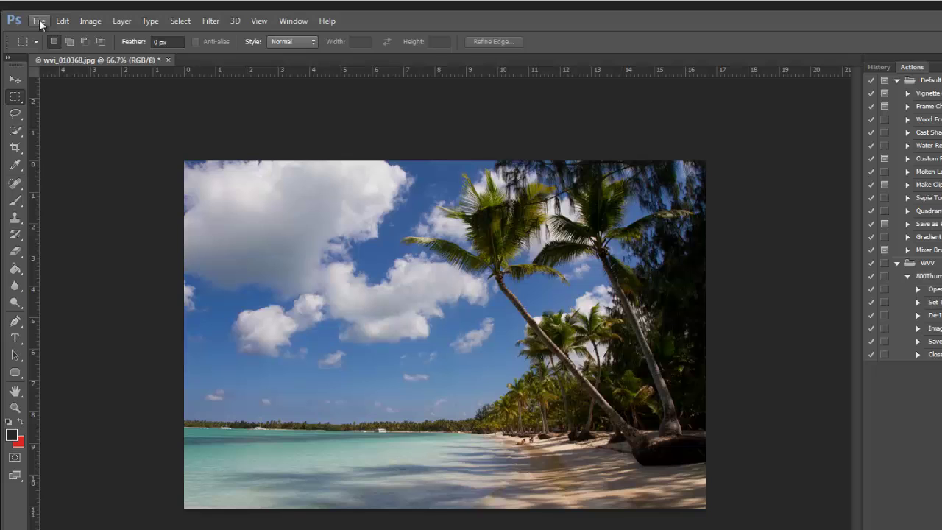
Start saving the image under Save As and create a folder named Resized Images on the FreeAgent GoFlex Drive (M:)
left_click(40, 20)
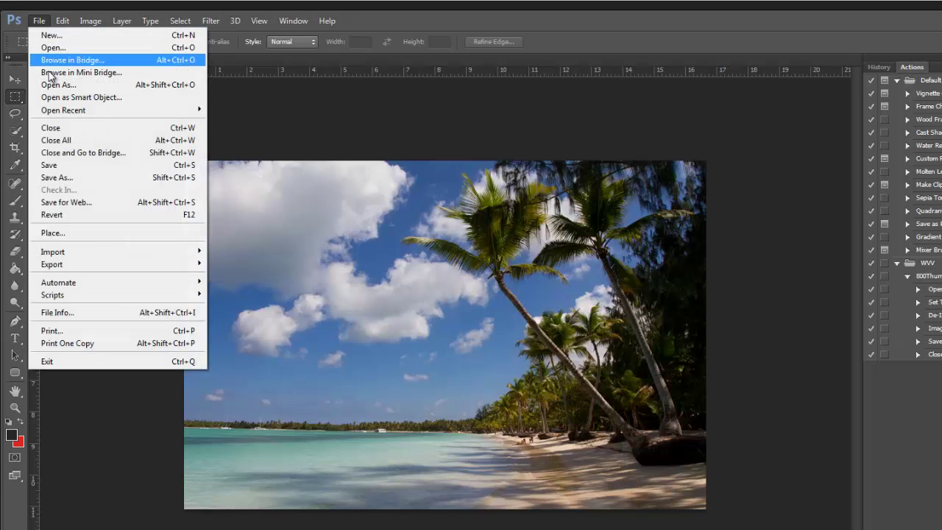
left_click(57, 178)
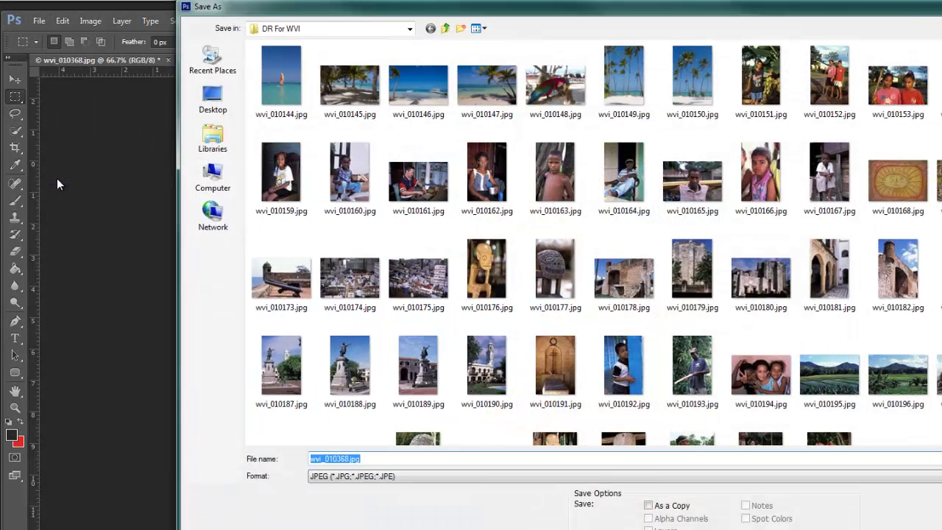
left_click(409, 29)
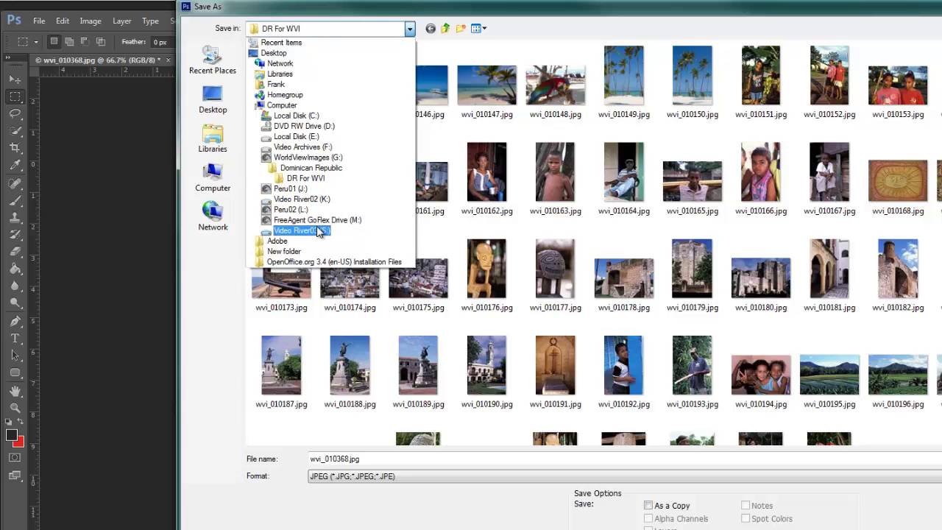
left_click(321, 220)
left_click(460, 28)
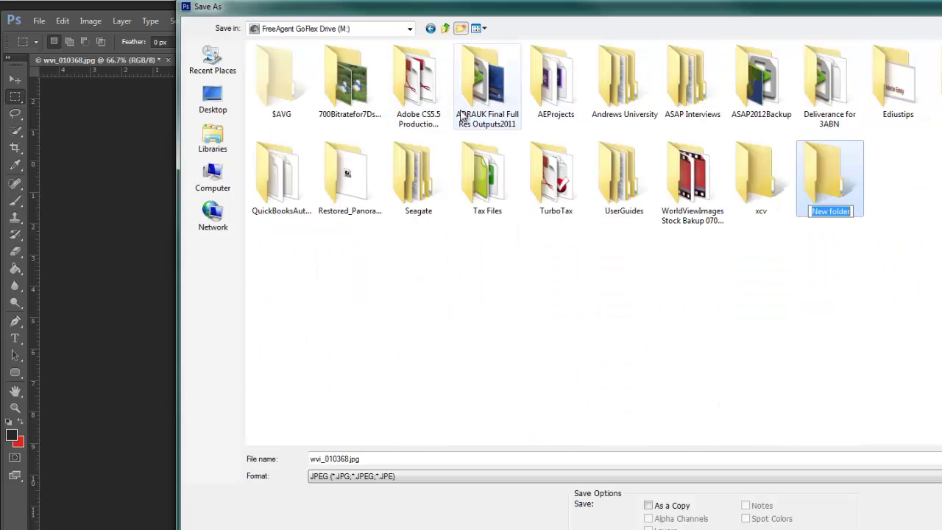
type("Res")
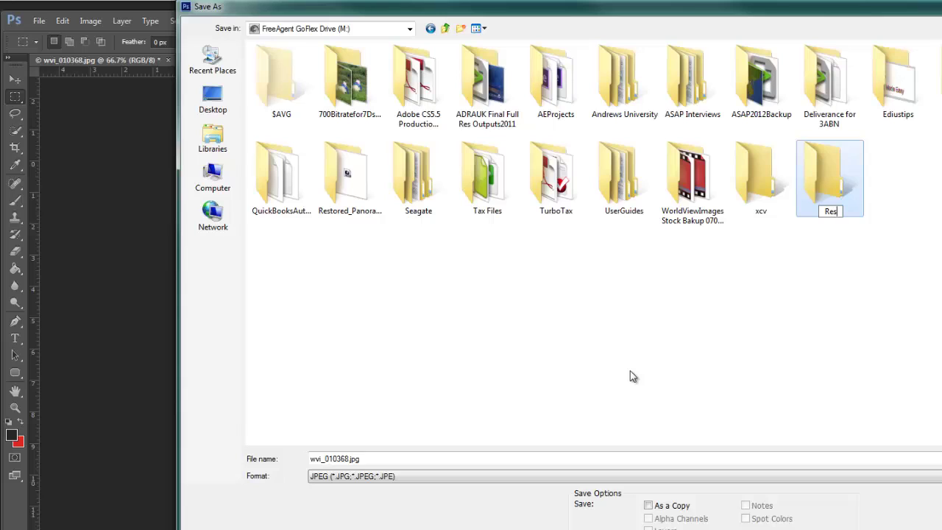
type("ized Images")
key("Return")
Save the image in the Resized Images folder as a Baseline ("Standard") JPEG at quality 9, and view the saved file in Windows Explorer
key("Return")
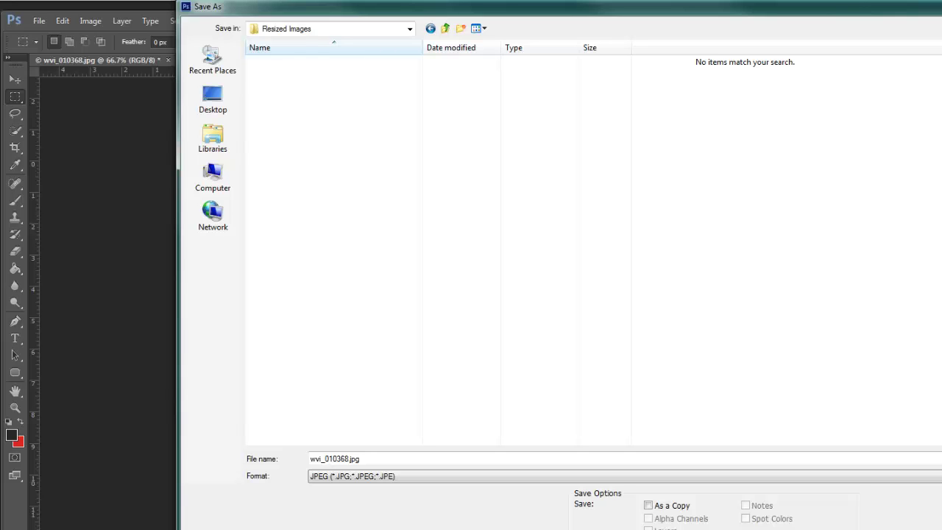
key("Return")
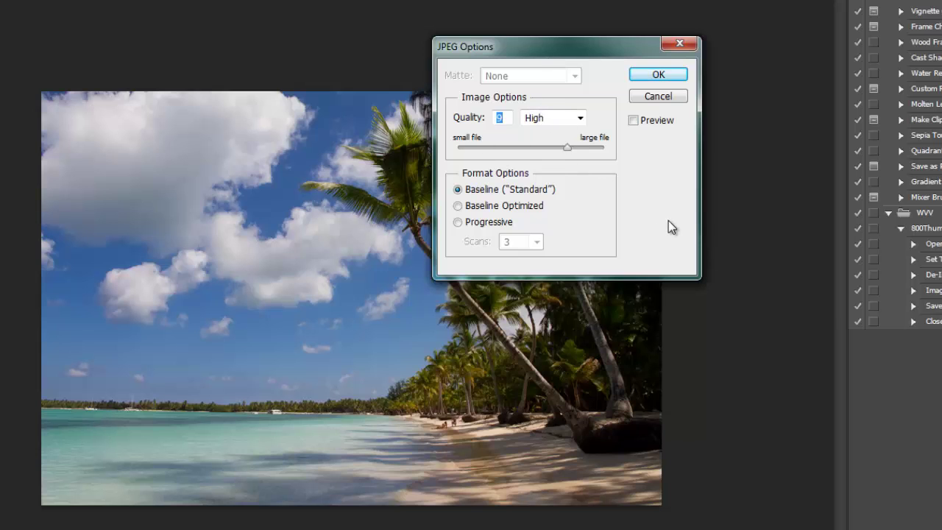
left_click_drag(586, 51, 576, 204)
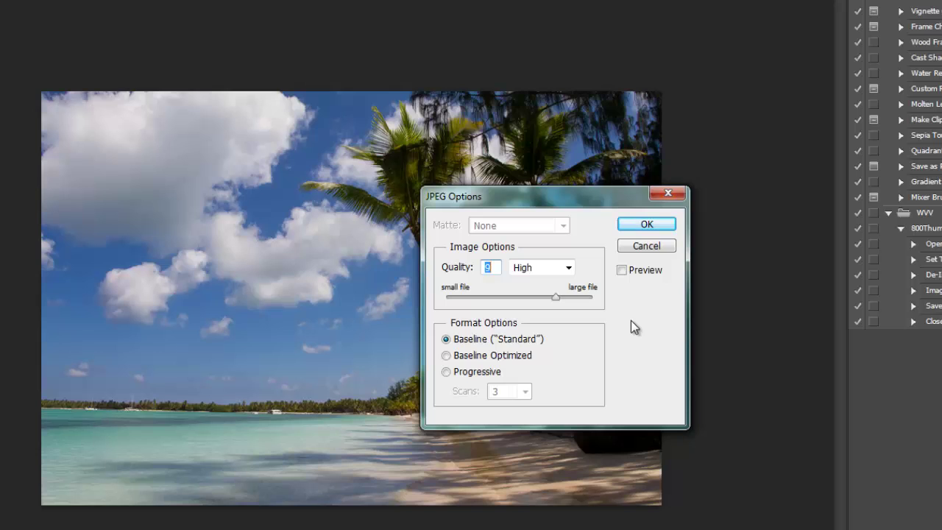
left_click(655, 225)
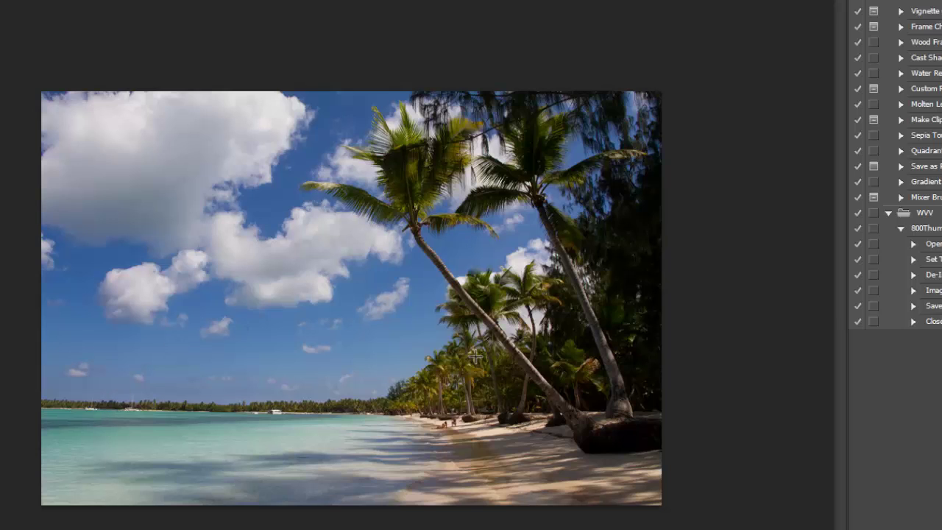
key("alt+Tab")
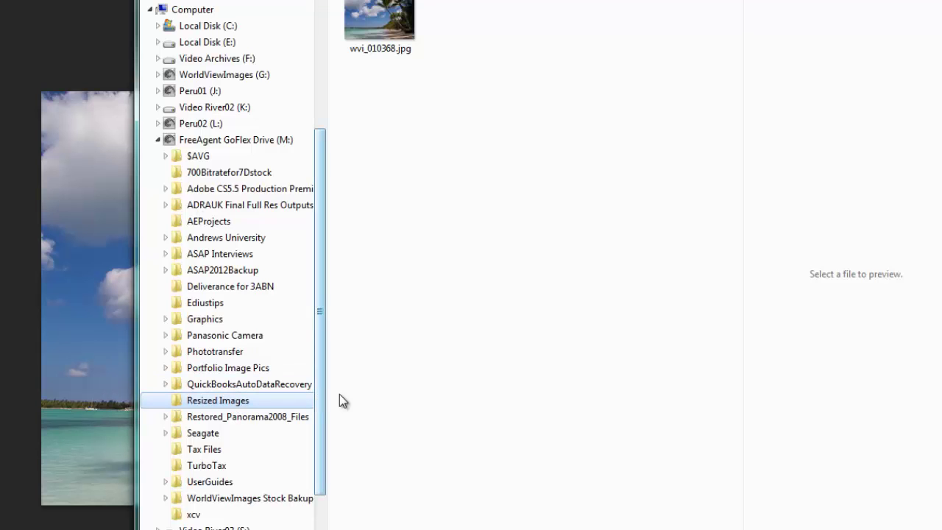
left_click(379, 22)
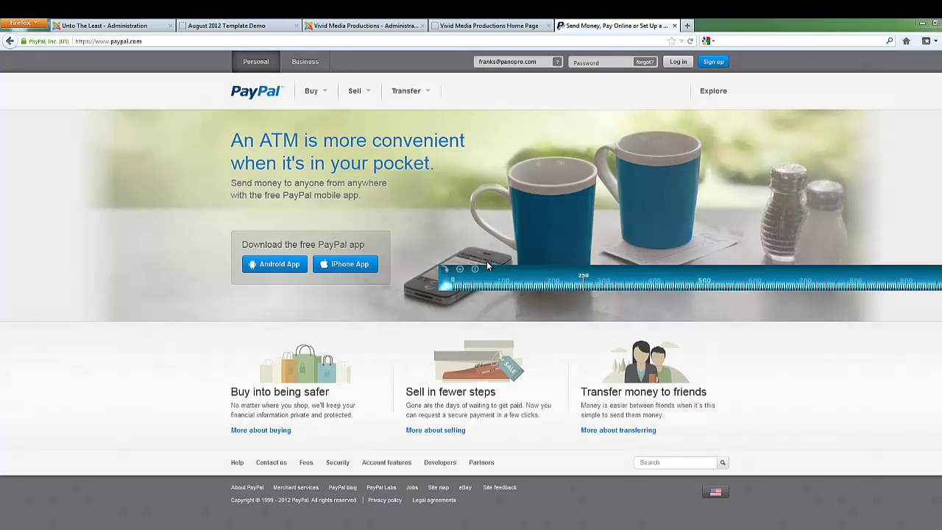
Place the on-screen pixel ruler across the PayPal homepage banner in Firefox to gauge its width
left_click_drag(486, 260, 234, 260)
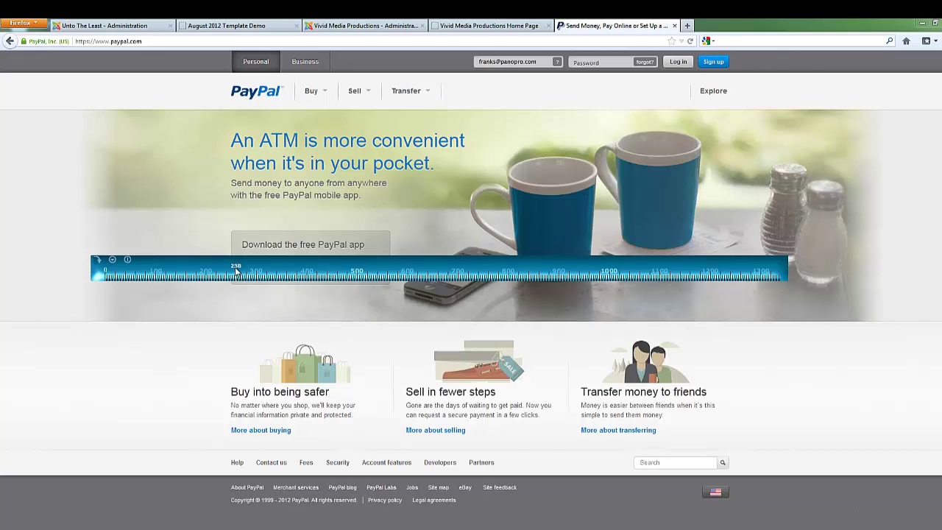
left_click_drag(235, 261, 234, 293)
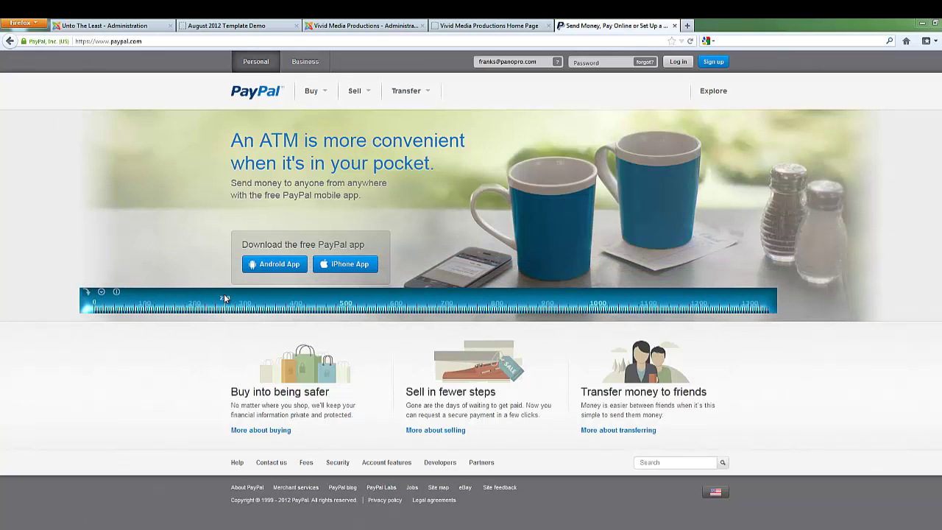
left_click_drag(235, 296, 256, 301)
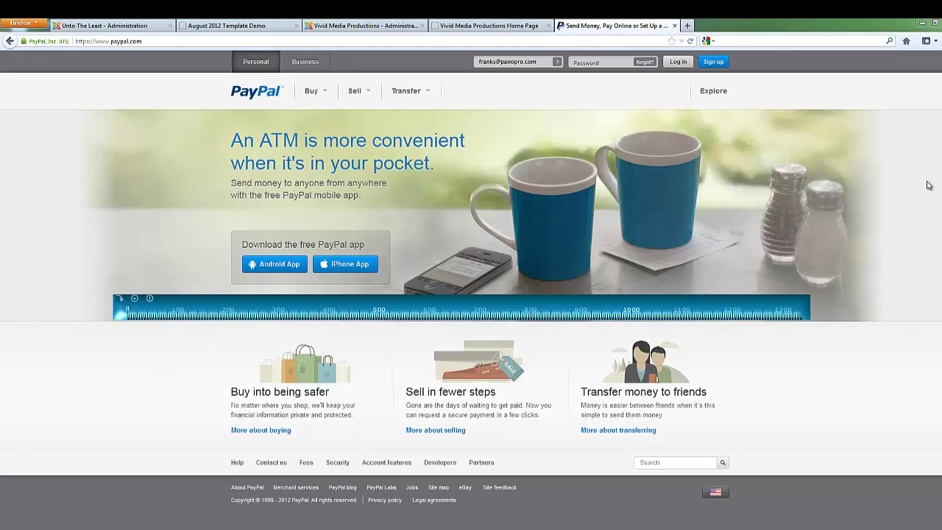
Narrow and widen the restored Firefox window to examine how the PayPal homepage layout responds to different browser widths
left_click(935, 23)
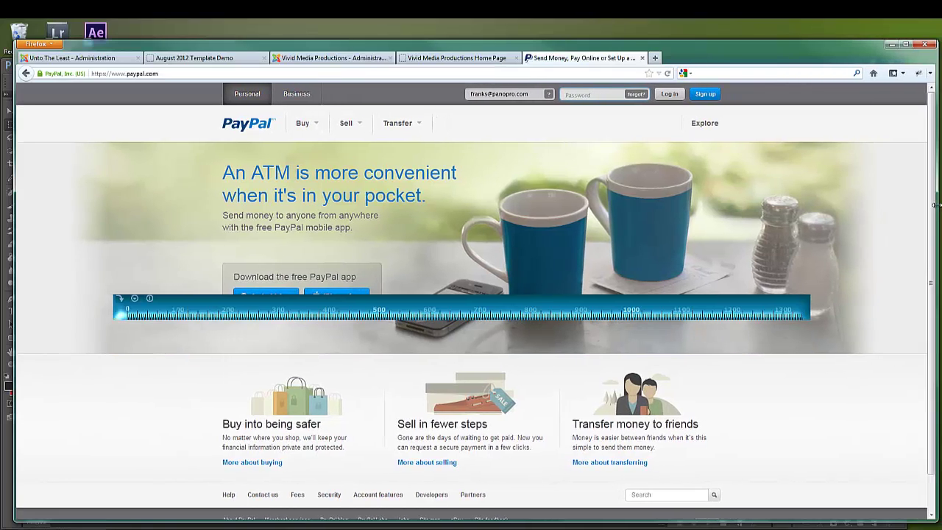
left_click_drag(937, 205, 418, 249)
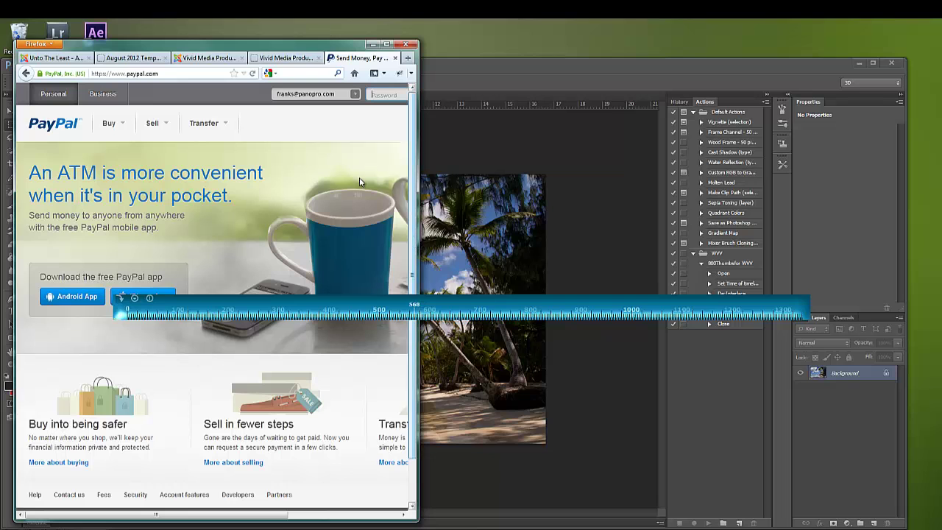
left_click_drag(288, 44, 508, 46)
left_click_drag(575, 299, 588, 328)
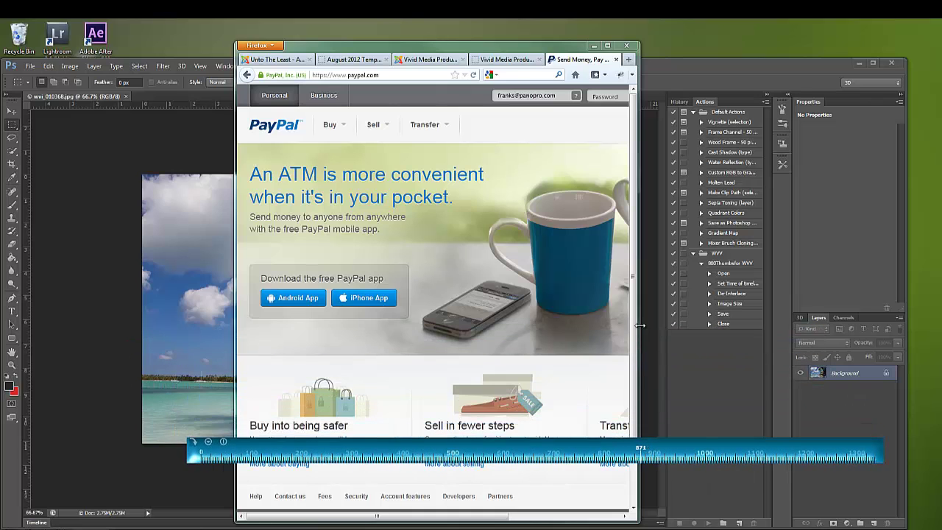
left_click_drag(638, 324, 904, 324)
left_click_drag(734, 69, 568, 65)
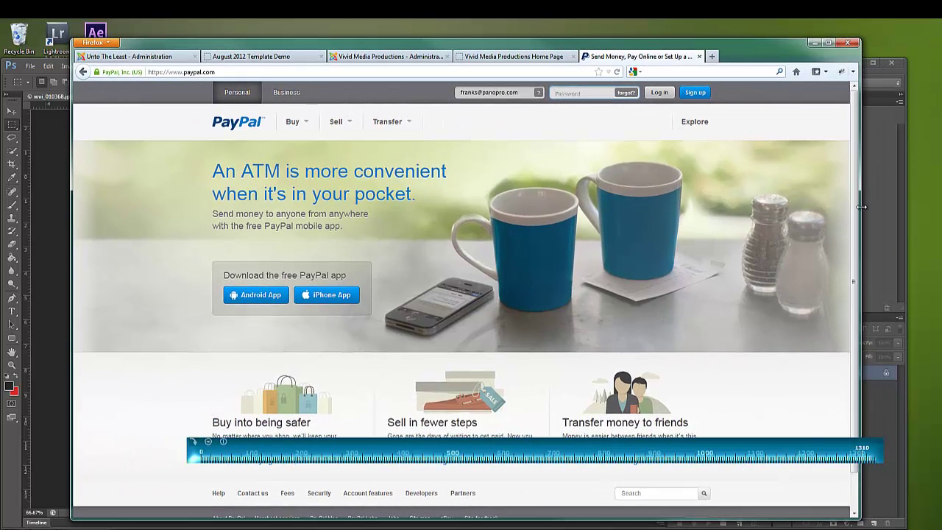
left_click_drag(864, 204, 881, 205)
left_click_drag(941, 207, 941, 206)
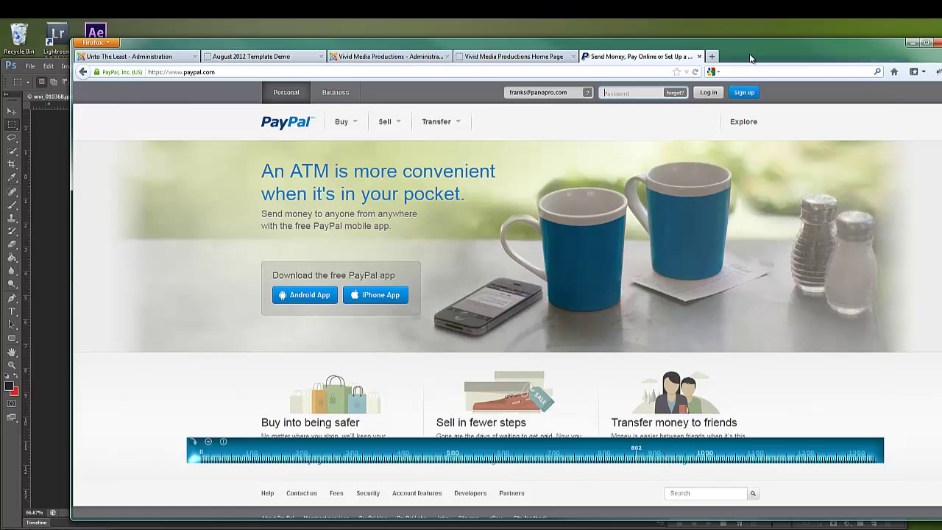
left_click_drag(647, 47, 754, 47)
Switch back to Photoshop and crop the beach image to a full-width panoramic strip, cutting off the upper half with the clouds
key("alt+Tab")
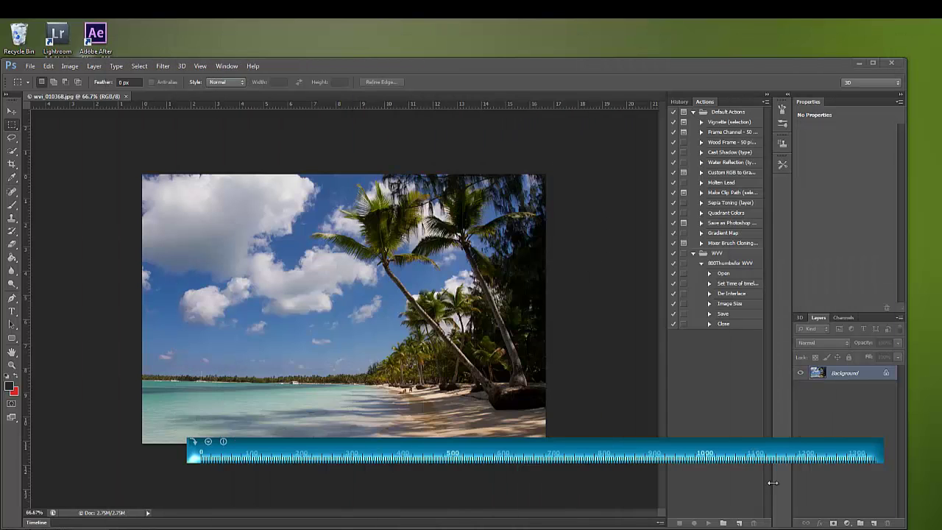
key("Escape")
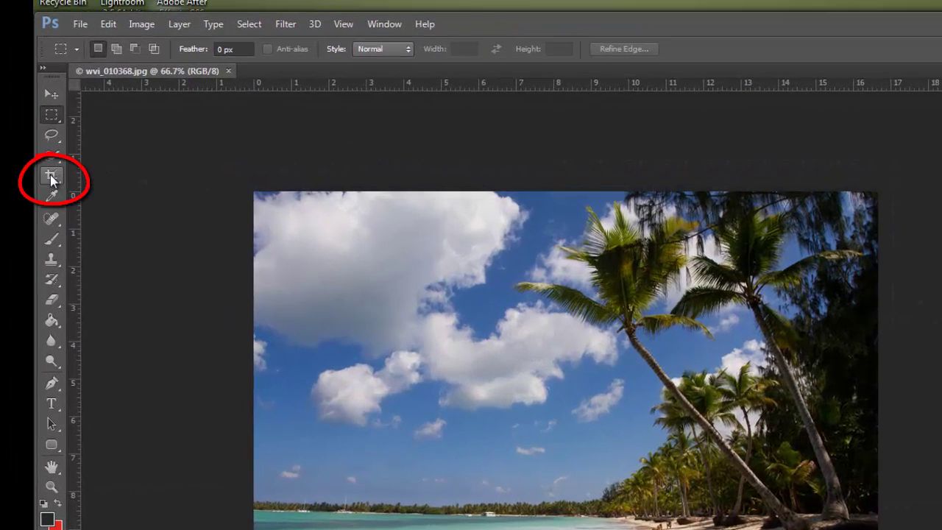
left_click(50, 174)
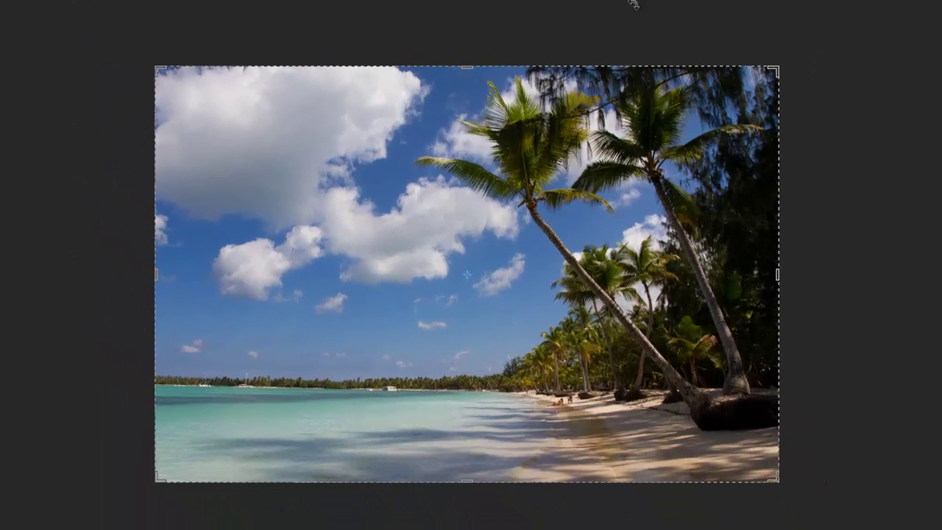
left_click_drag(503, 66, 466, 173)
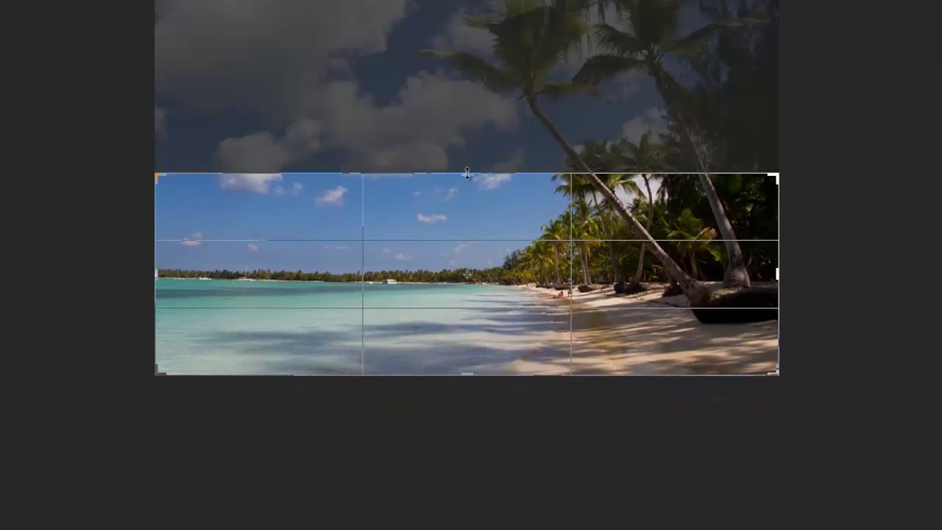
key("Return")
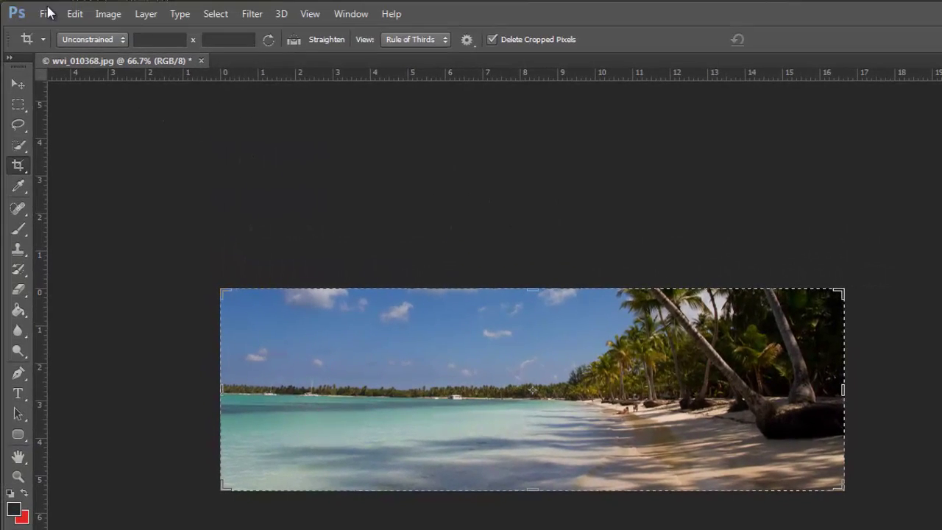
Save the cropped image as wvi_010368wide.jpg at JPEG quality 9, and compare the previews of both files in the Resized Images folder
left_click(47, 14)
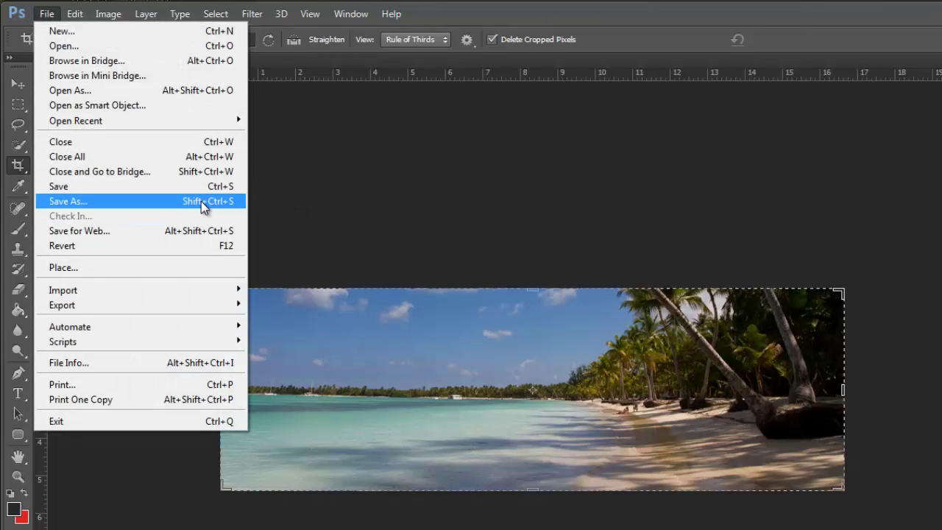
left_click(371, 184)
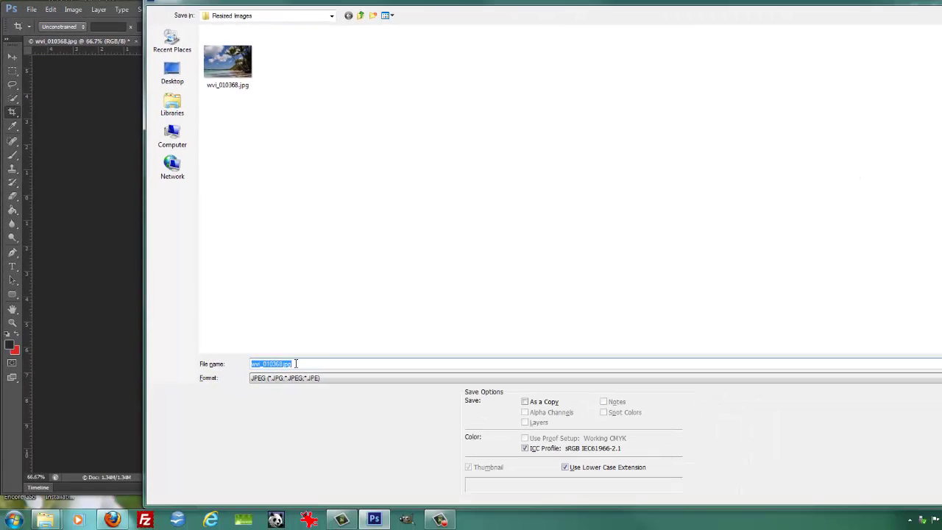
left_click(283, 363)
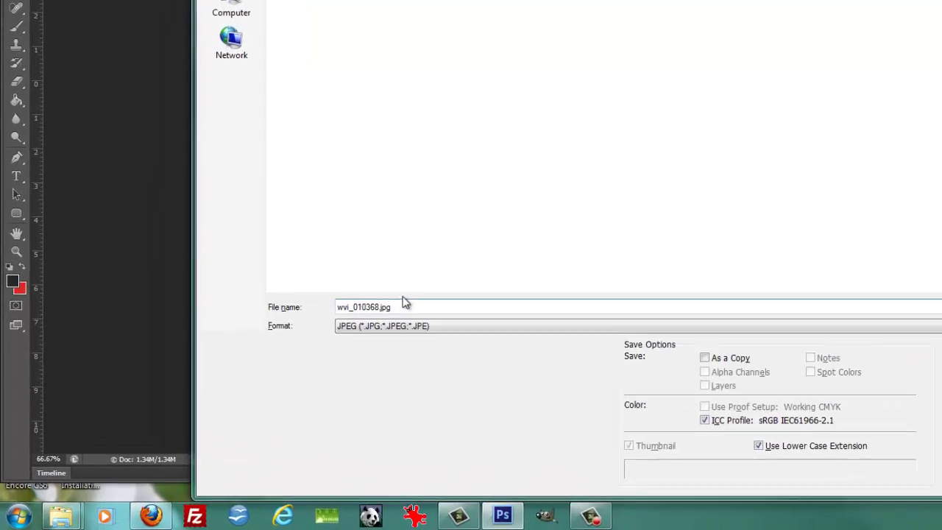
type("wide")
double_click(286, 363)
key("Return")
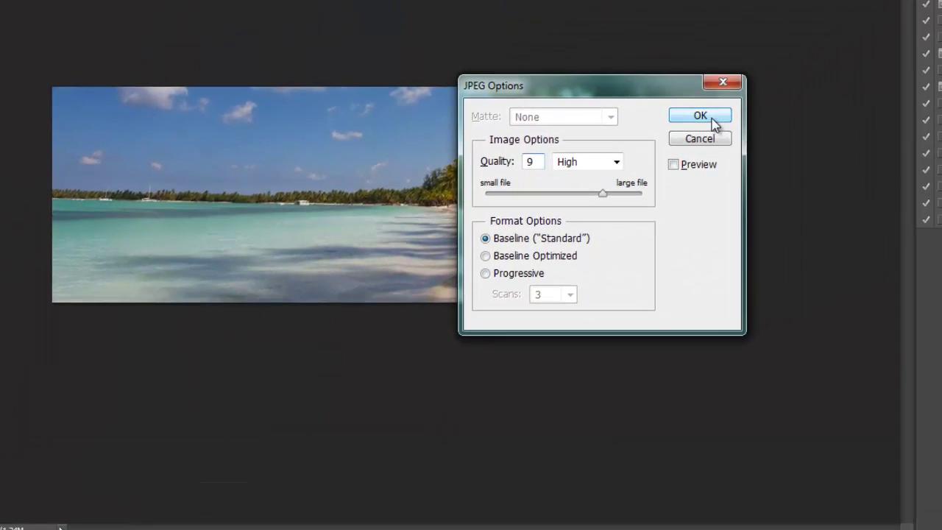
left_click(700, 117)
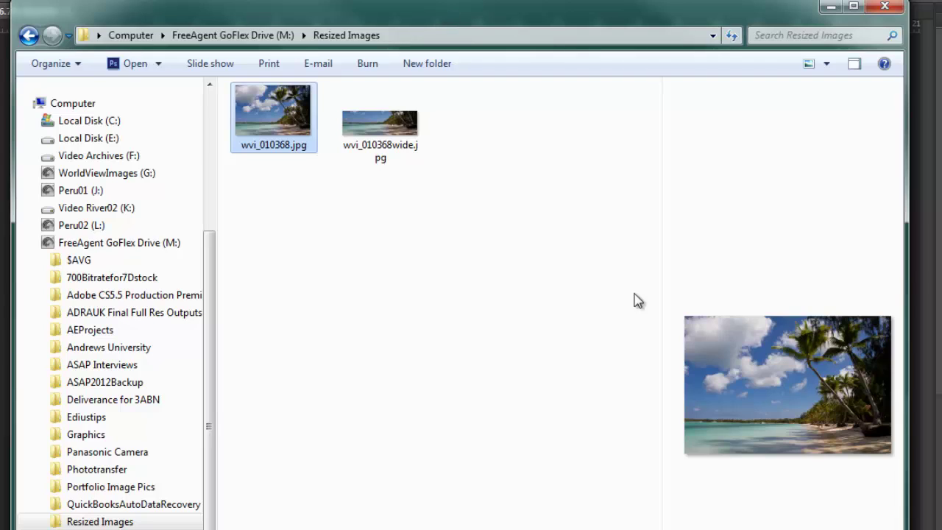
left_click(374, 137)
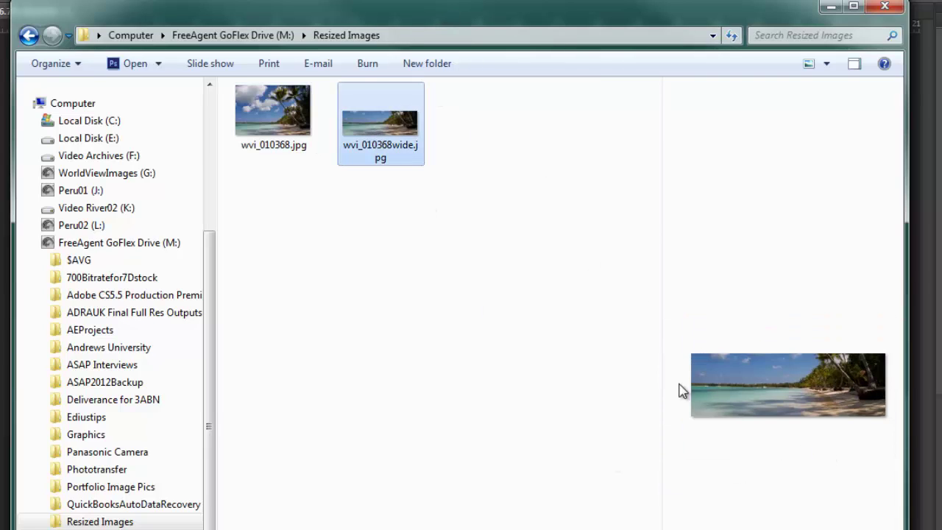
left_click(266, 115)
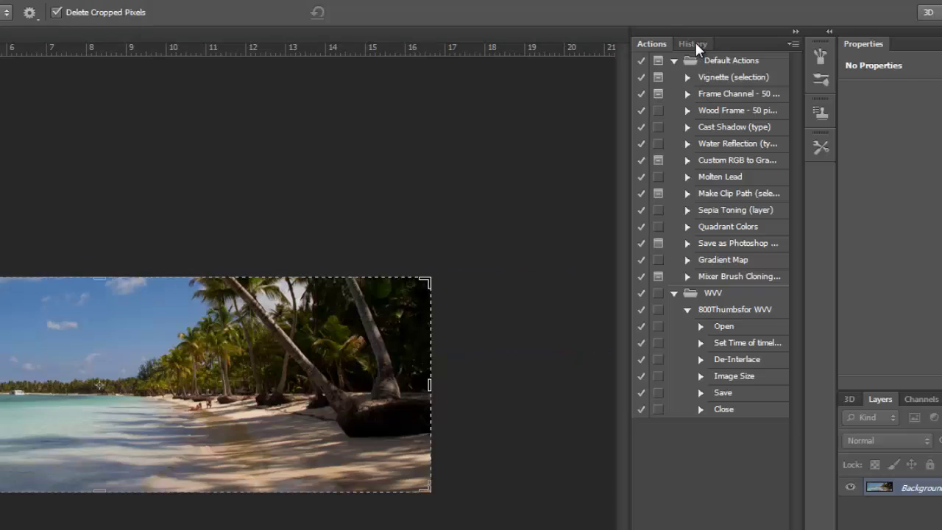
Revert the image to the Image Size state in History, and check where the History panel can be enabled
left_click(695, 44)
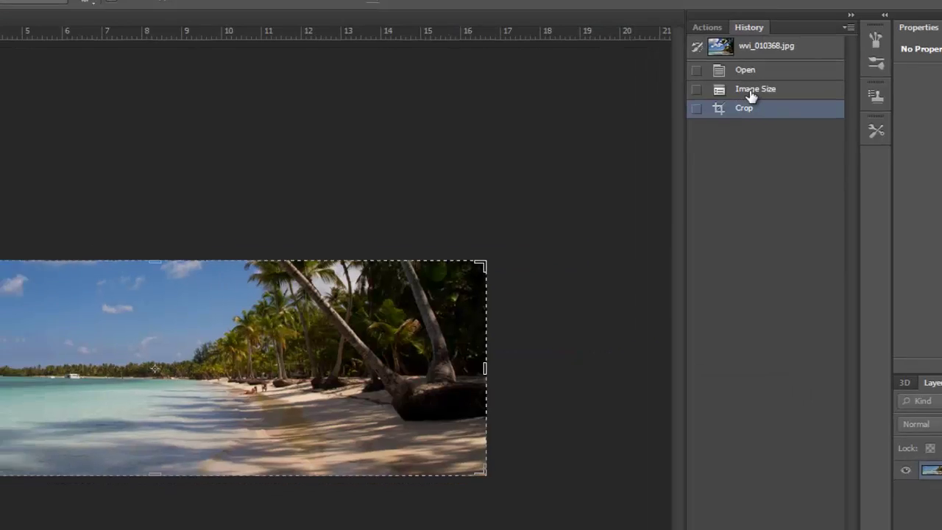
left_click(692, 109)
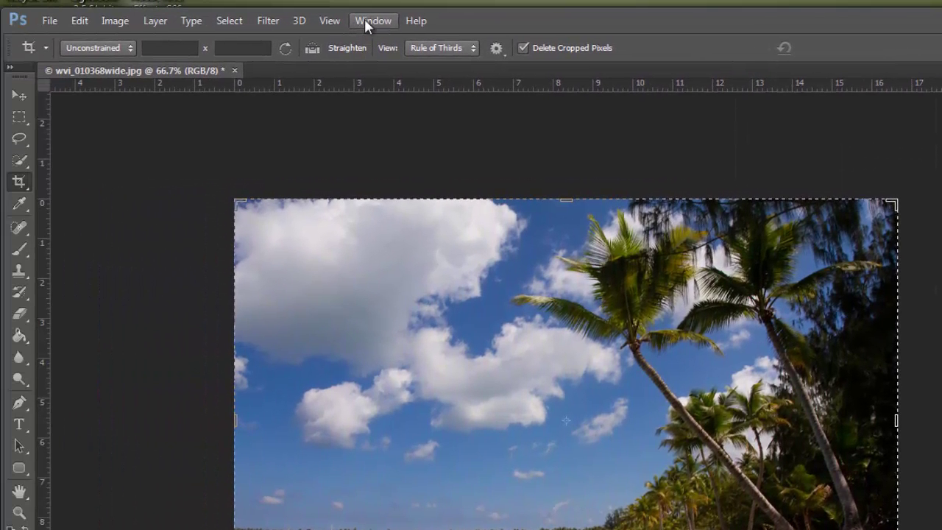
left_click(364, 19)
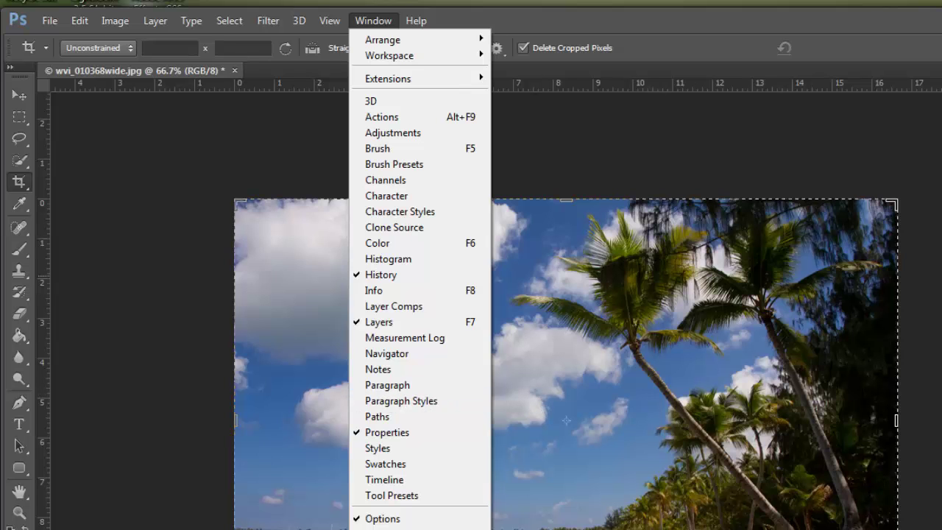
key("Escape")
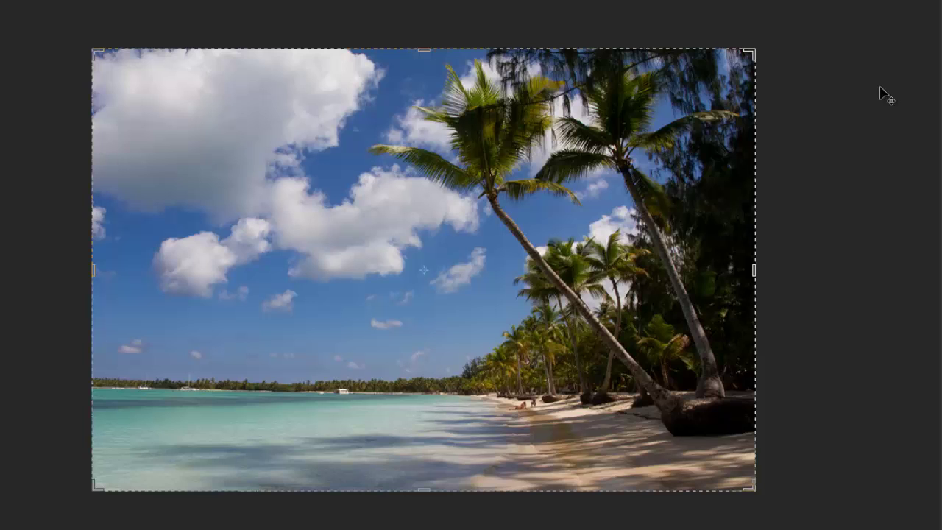
Resize the image to a width of 900 pixels with proportions constrained
key("ctrl+alt+i")
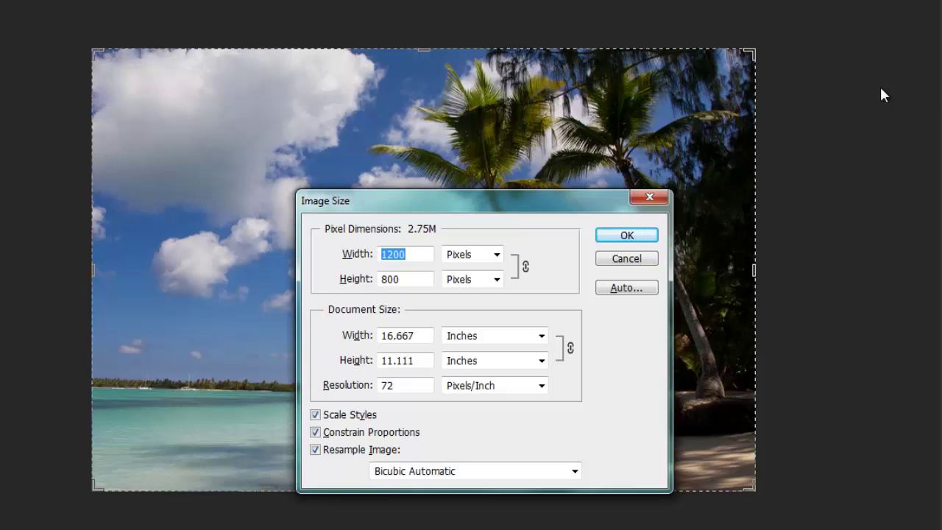
type("900")
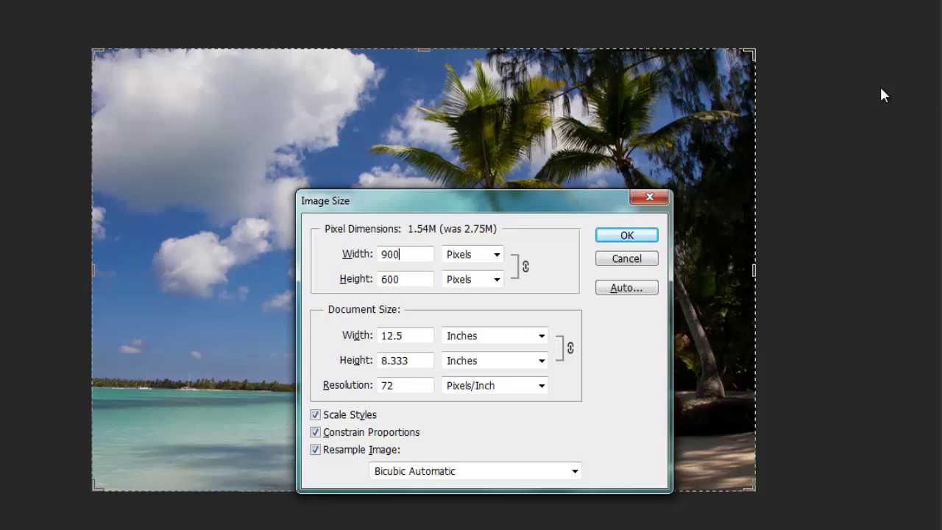
key("Return")
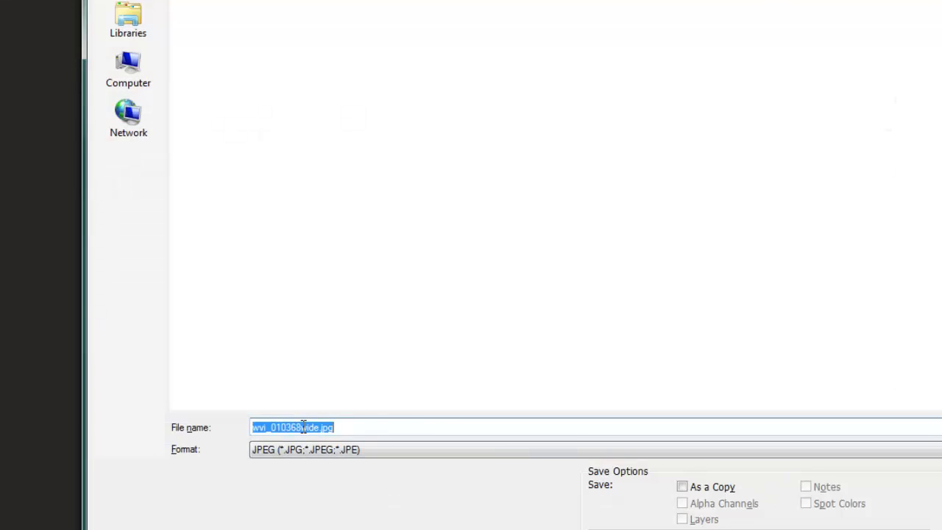
Save the resized image as a JPEG at quality 9, replacing "wide" in the file name with "_900"
left_click_drag(300, 426, 319, 425)
type("_900")
key("ctrl+a")
key("Return")
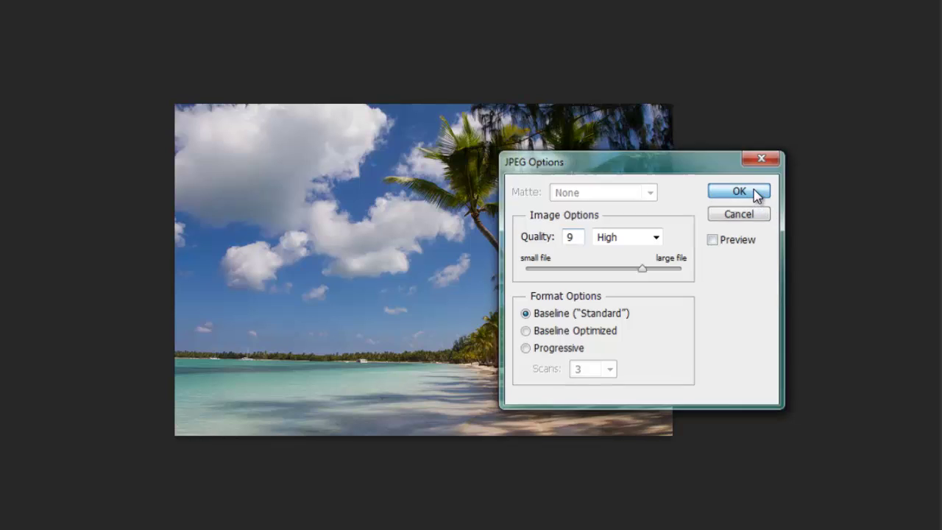
left_click(754, 194)
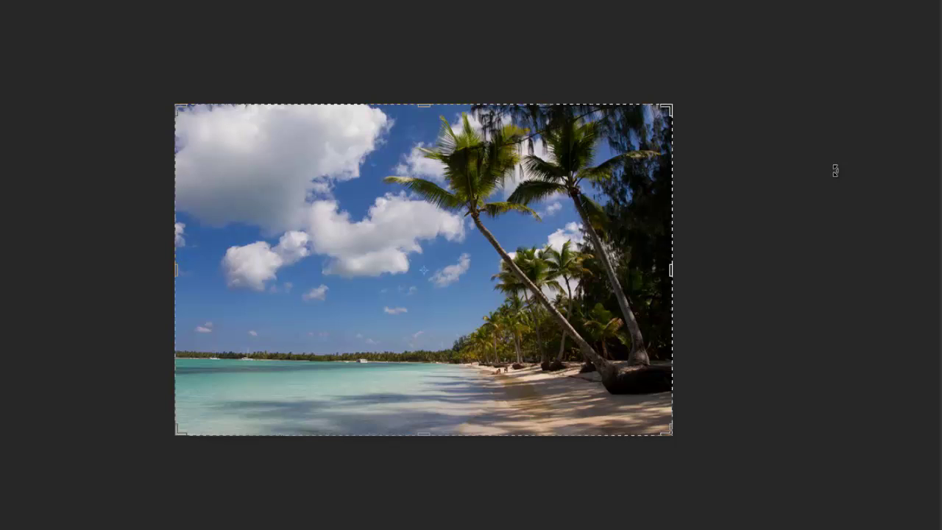
Resize the image to a width of 600 pixels with proportions constrained
key("ctrl+alt+i")
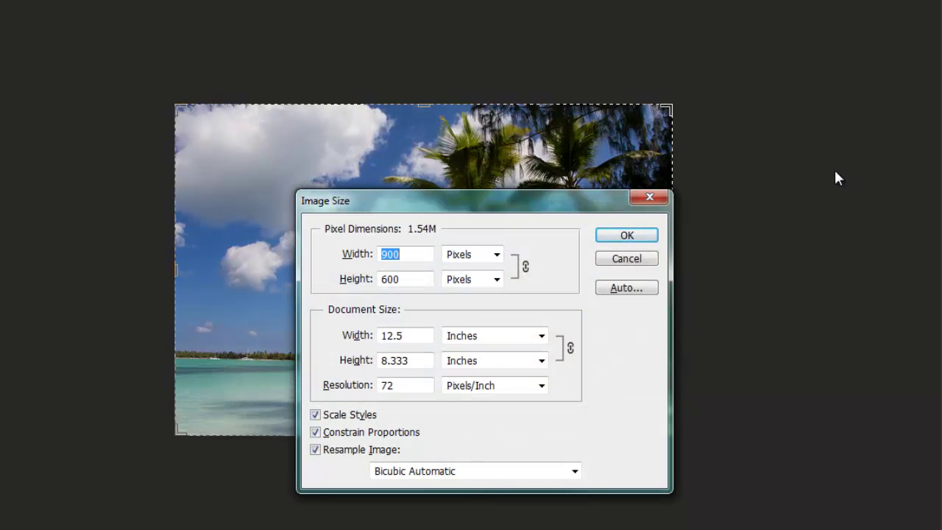
type("600")
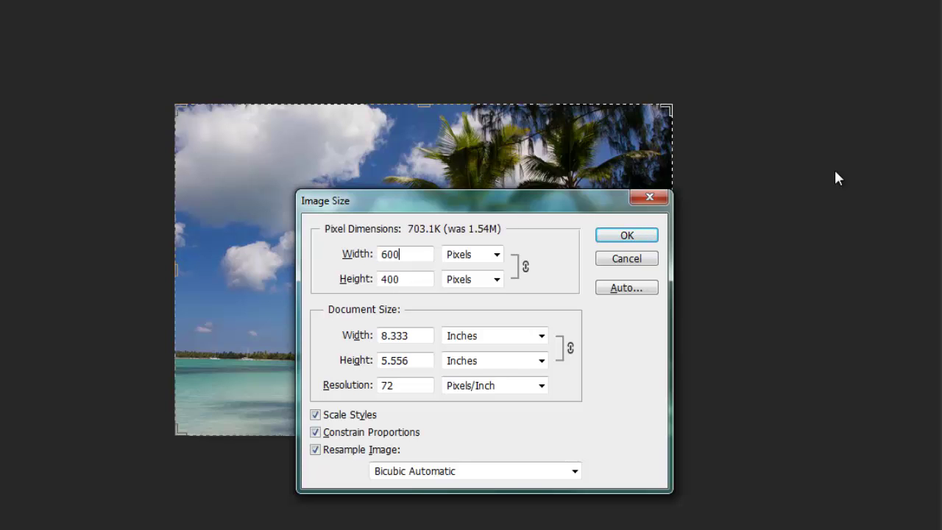
key("Return")
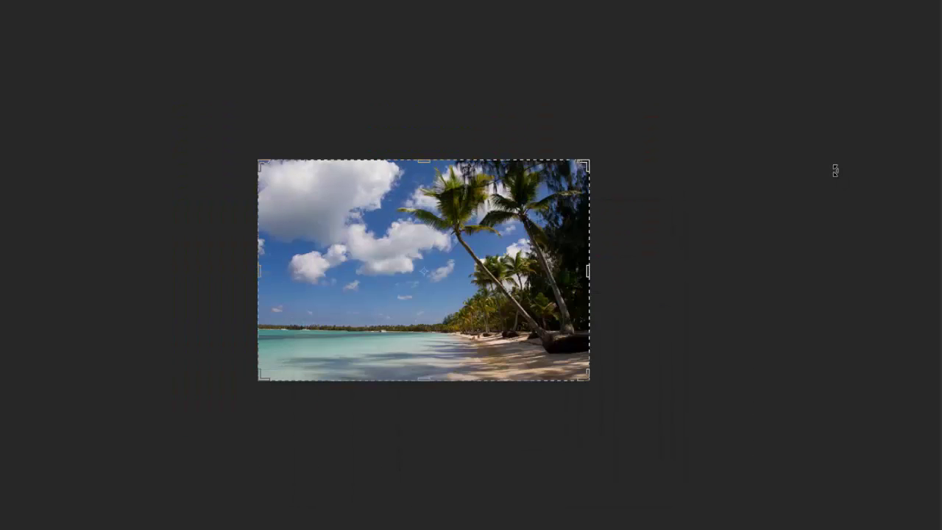
Save the 600-pixel-wide image as wvi_010368_600.jpg at JPEG quality 9 with the Baseline ("Standard") format
key("ctrl+shift+s")
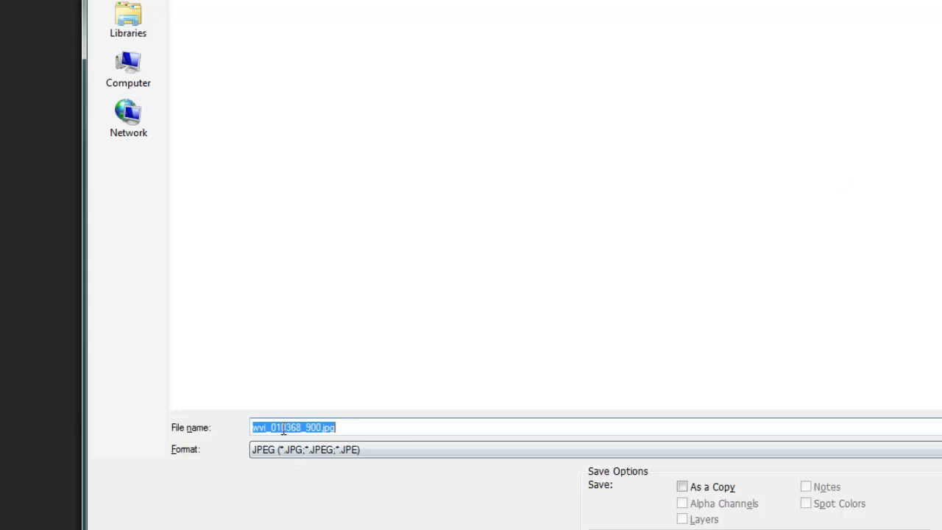
left_click(312, 427)
key("BackSpace")
type("6")
key("Return")
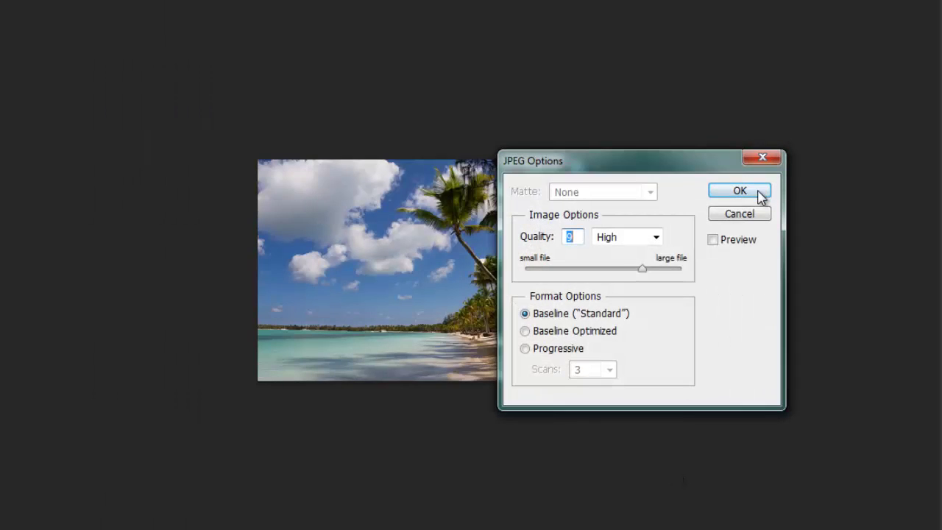
left_click(739, 190)
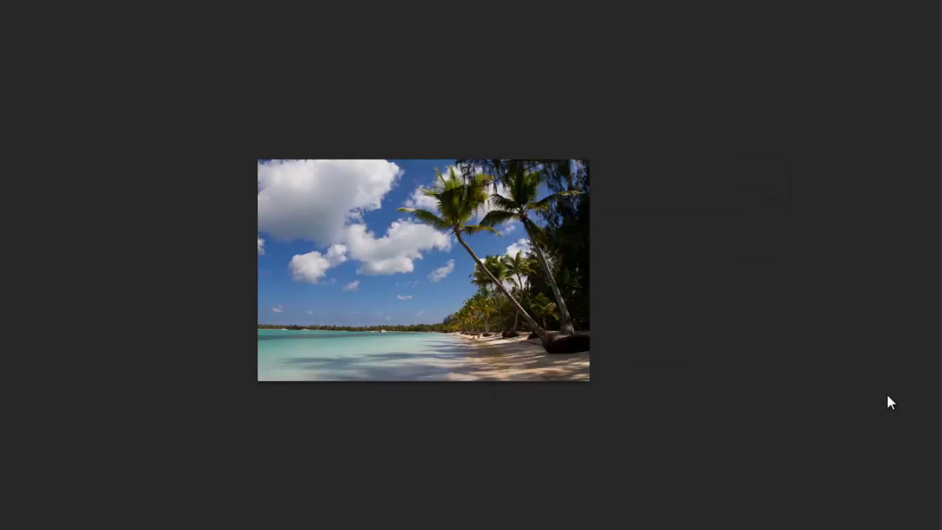
Select the whole image and resize it to a width of 300 pixels with proportions constrained
key("ctrl+a")
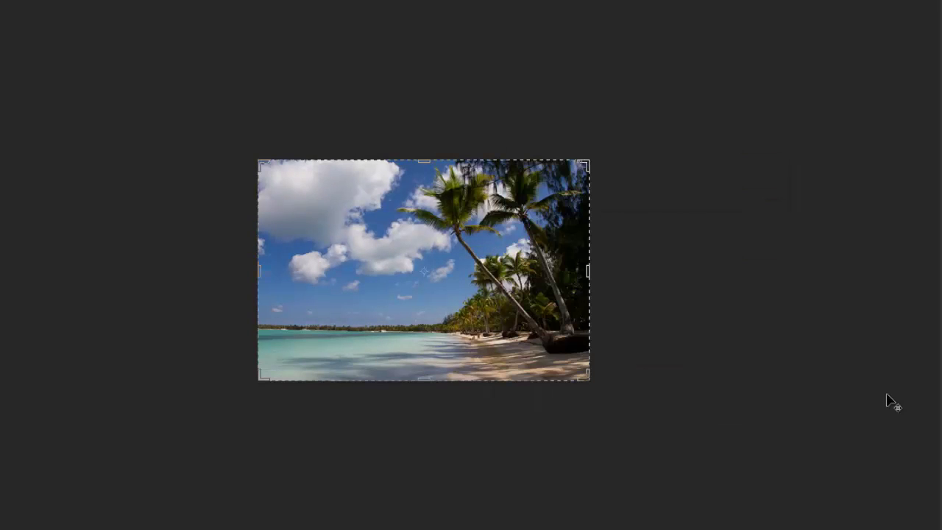
key("ctrl+alt+i")
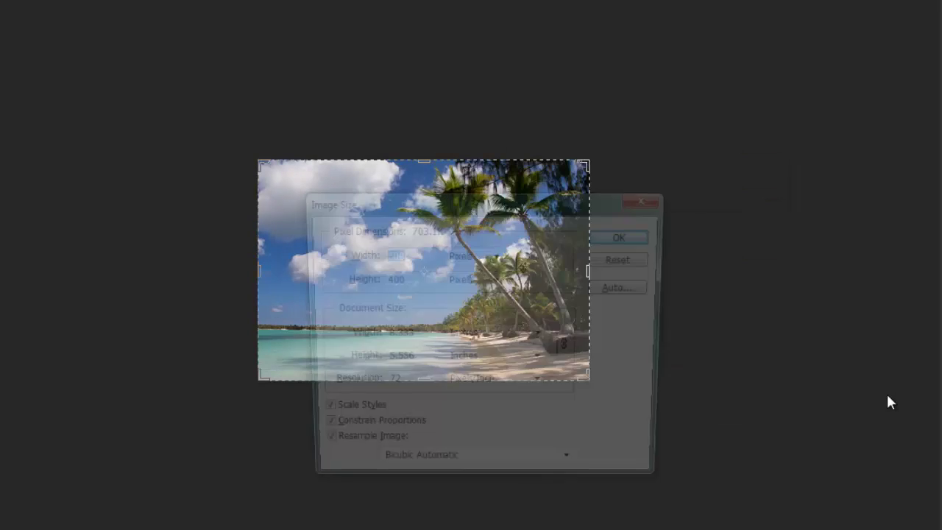
type("300")
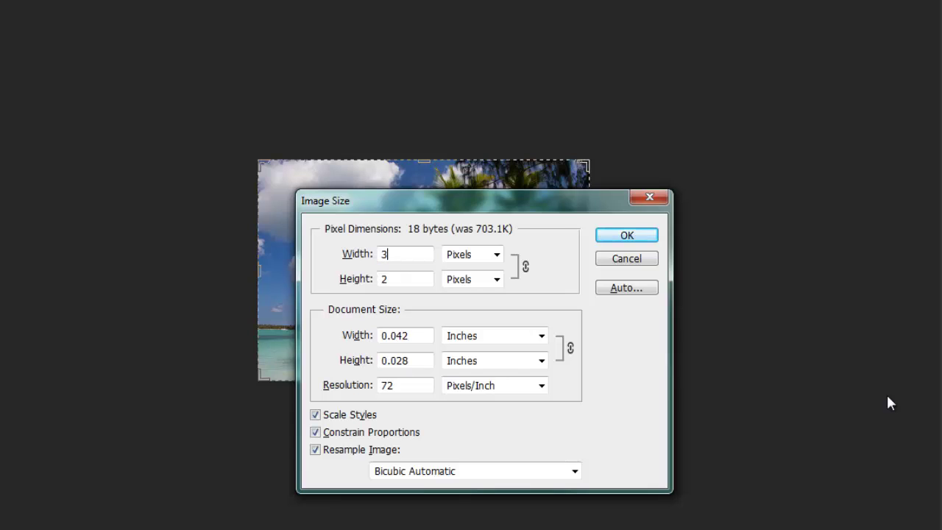
left_click(649, 237)
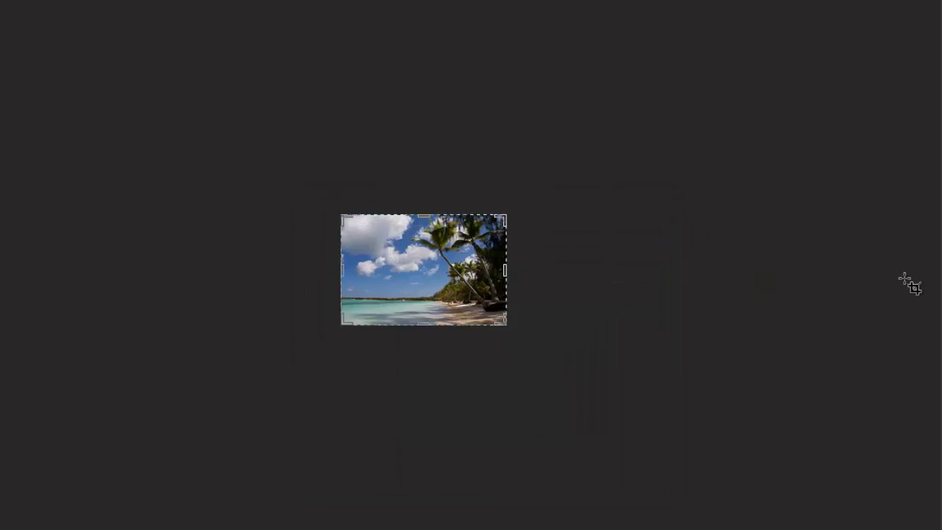
Save the 300-pixel-wide image as wvi_010368_300.jpg at JPEG quality 9 with the Baseline ("Standard") format
key("ctrl+shift+s")
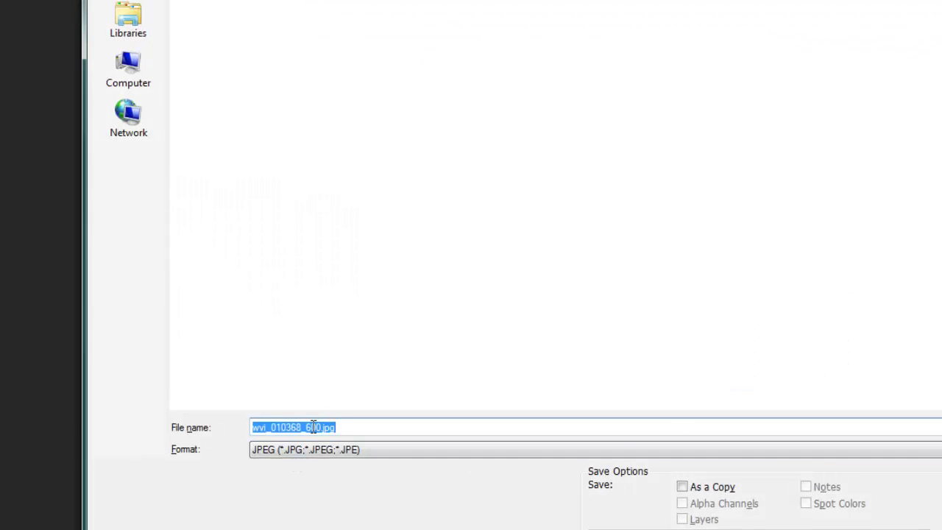
left_click(313, 426)
key("BackSpace")
type("3")
key("Return")
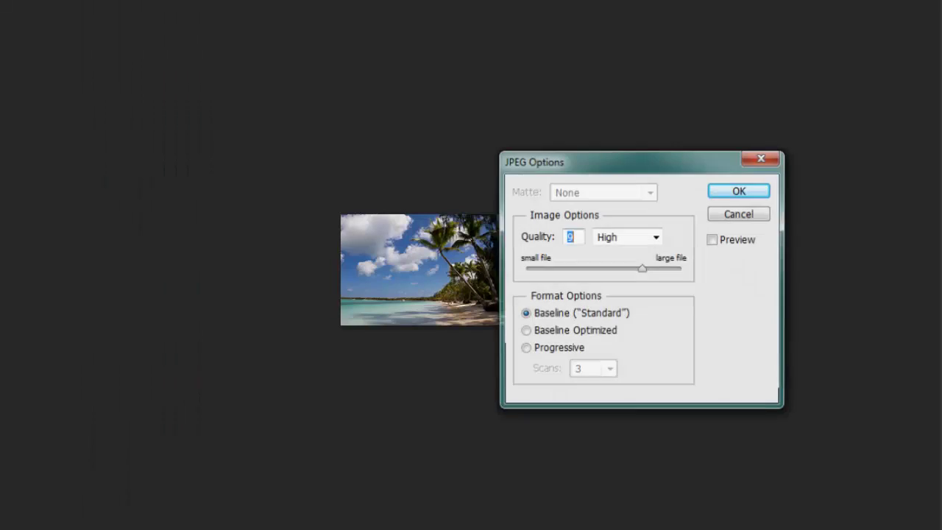
left_click(740, 192)
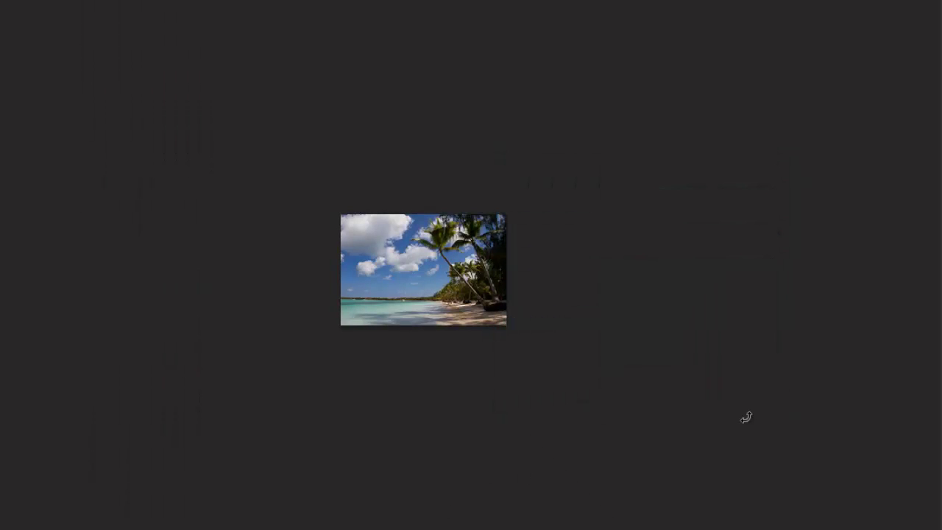